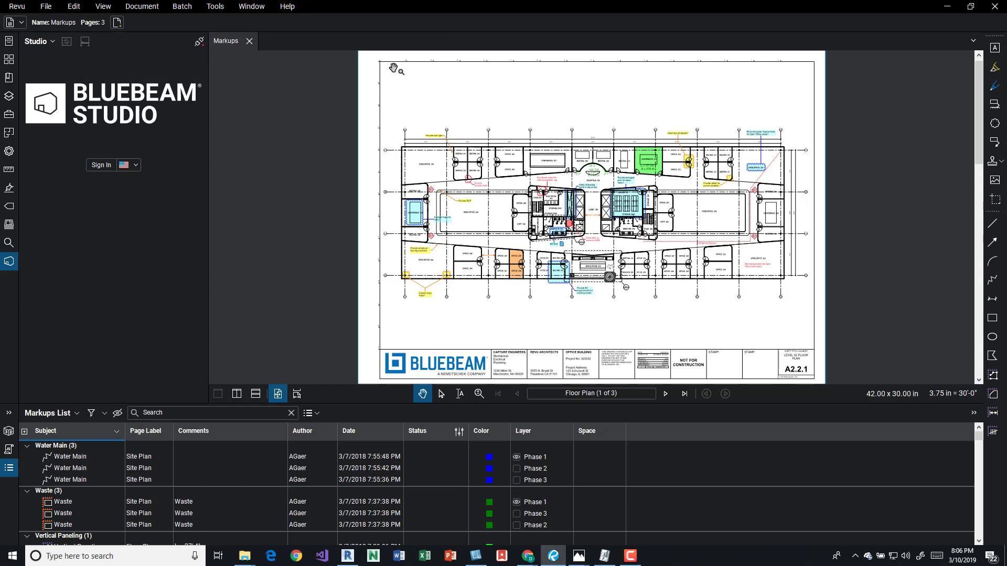
Open the Help menu to reach the Launch Revu Tutorials option.
{"action": "left_click", "coordinate": [297, 7]}
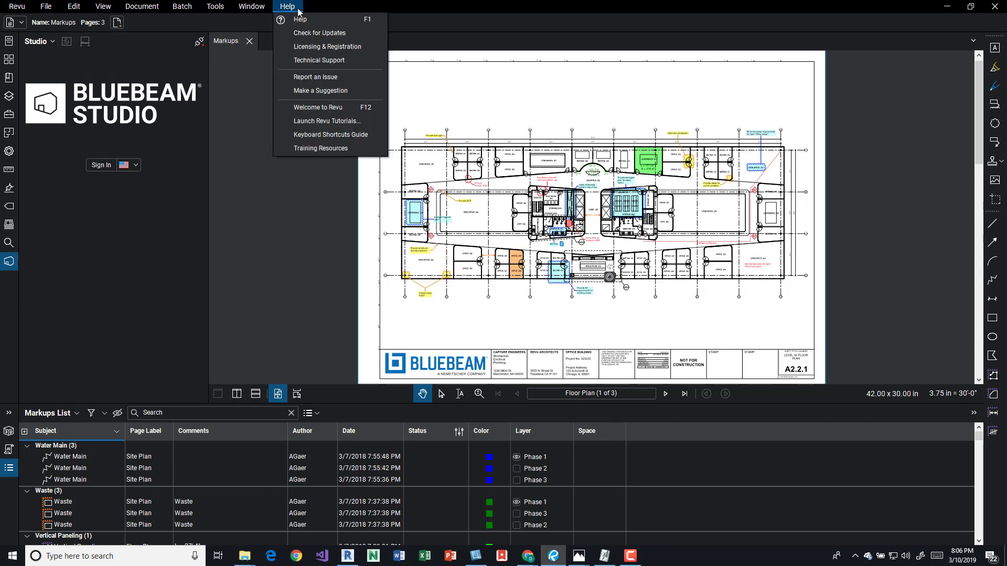
Launch the Revu Tutorials, view the Markup Tools page, then close that tutorial tab.
{"action": "left_click", "coordinate": [343, 122]}
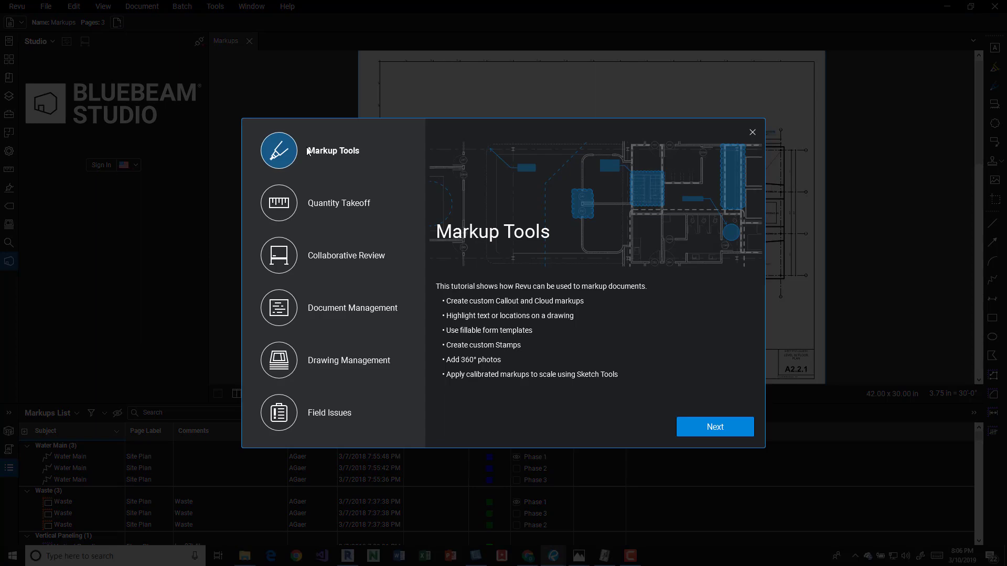
{"action": "left_click", "coordinate": [729, 435]}
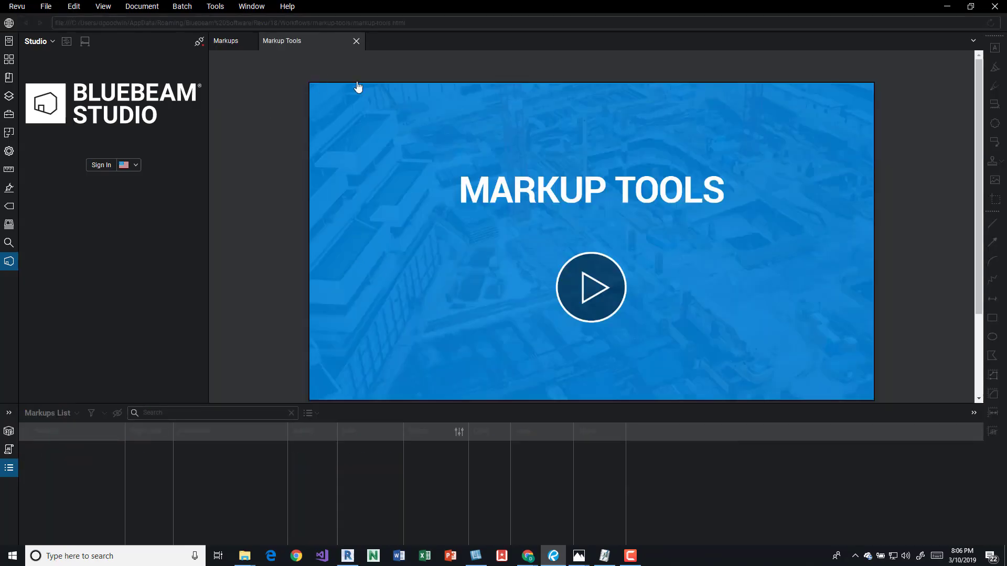
{"action": "scroll", "coordinate": [627, 237], "scroll_direction": "down", "scroll_amount": 2}
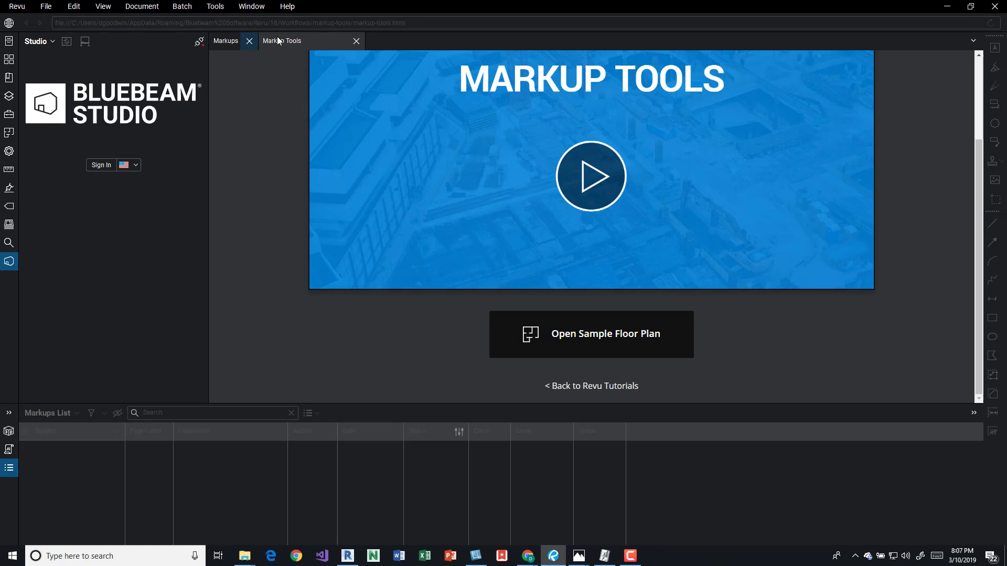
{"action": "left_click", "coordinate": [356, 41]}
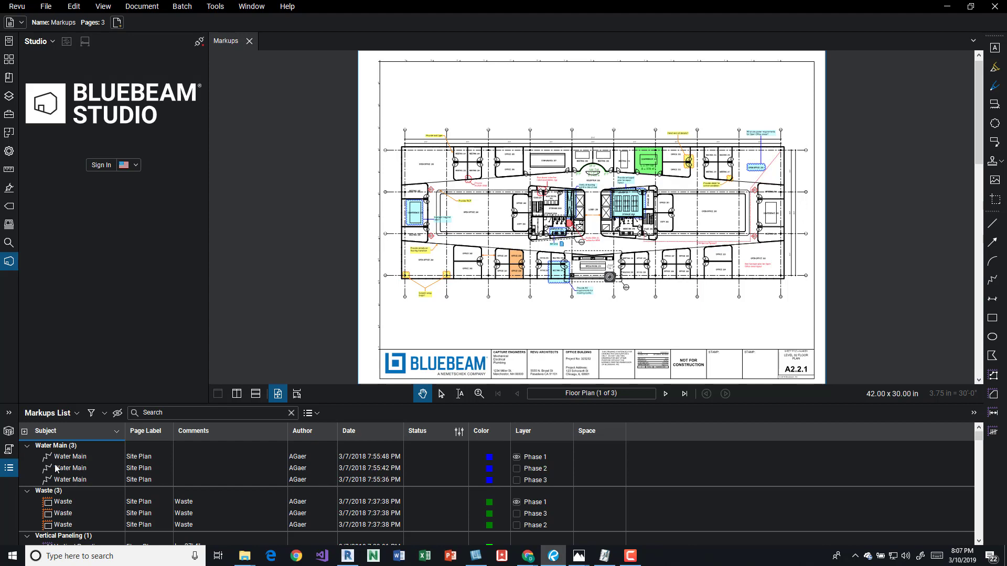
{"action": "left_click", "coordinate": [9, 470]}
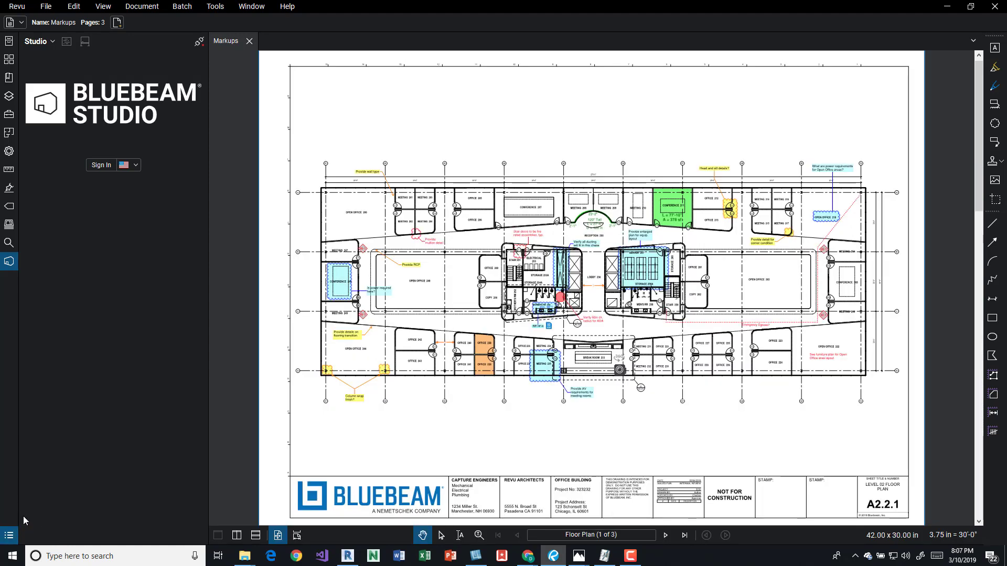
{"action": "left_click", "coordinate": [10, 535]}
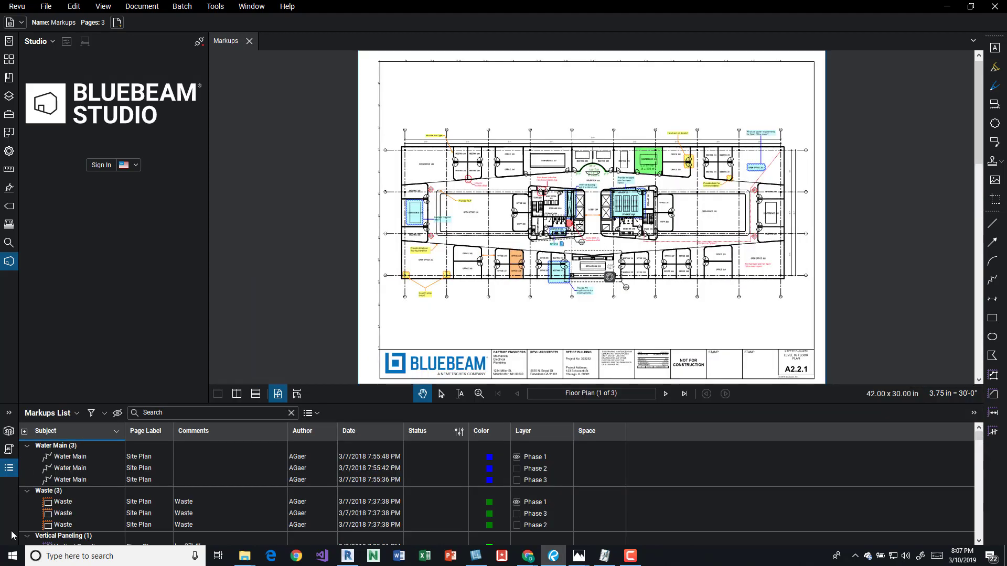
{"action": "left_click", "coordinate": [9, 450]}
{"action": "left_click", "coordinate": [8, 451]}
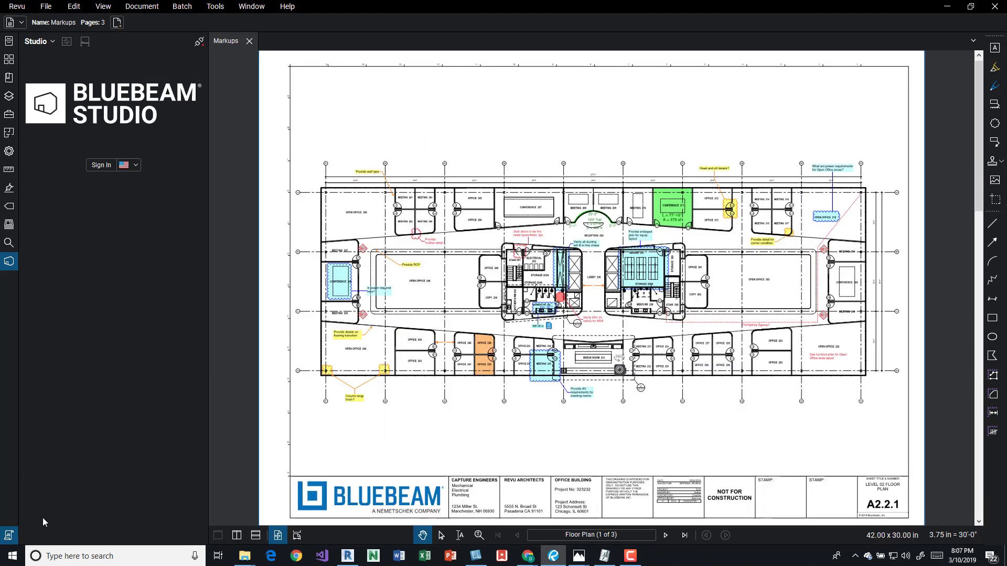
{"action": "left_click", "coordinate": [9, 535]}
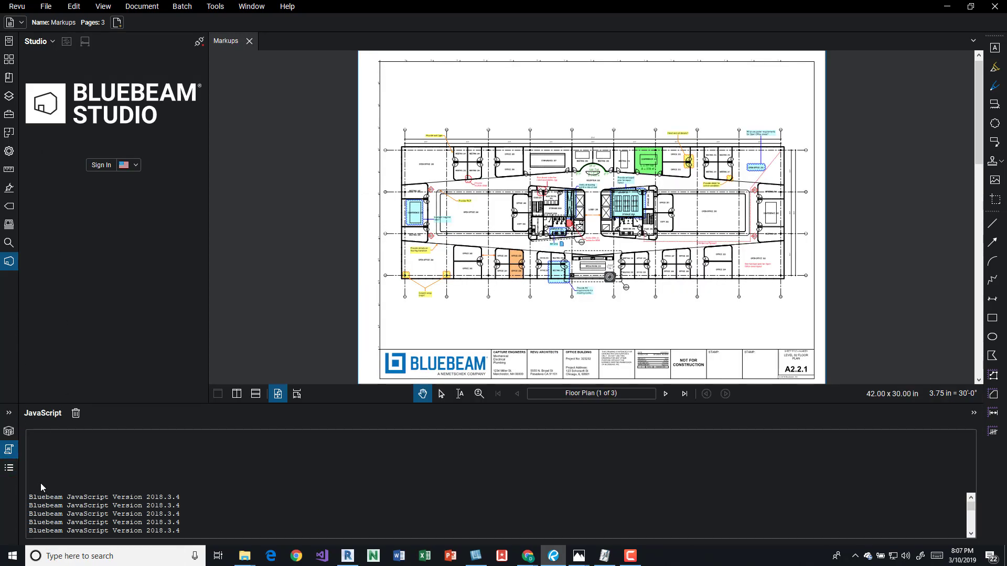
{"action": "left_click", "coordinate": [8, 413]}
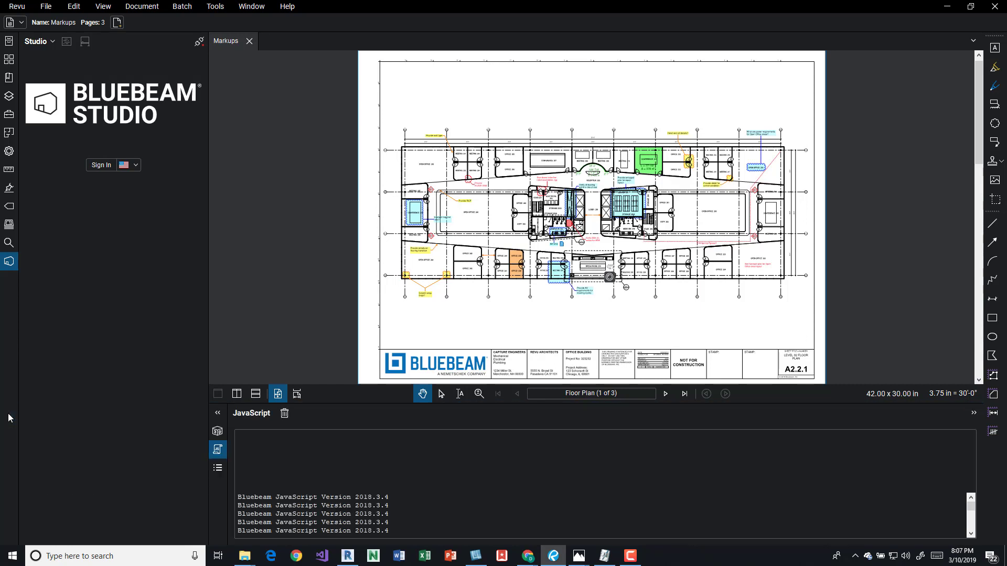
{"action": "left_click", "coordinate": [221, 416]}
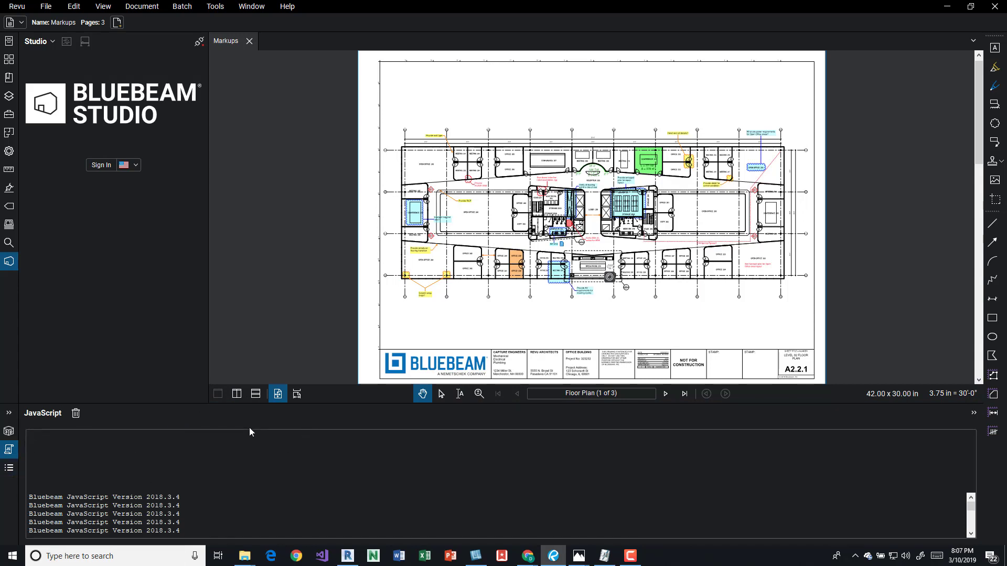
Dock the Markups List in the left panel, then move it back to the bottom panel.
{"action": "left_click", "coordinate": [8, 466]}
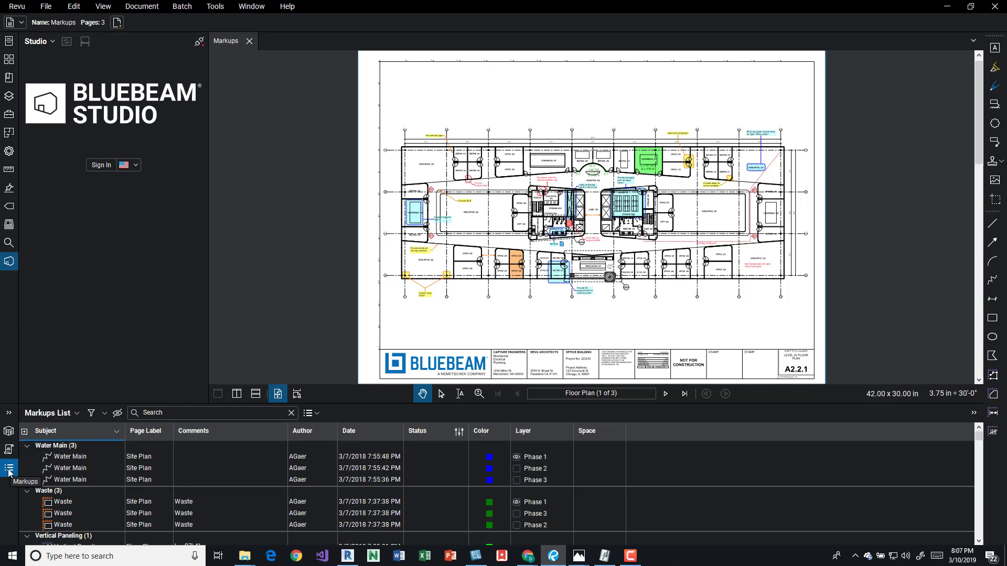
{"action": "left_click_drag", "start_coordinate": [8, 462], "coordinate": [11, 269]}
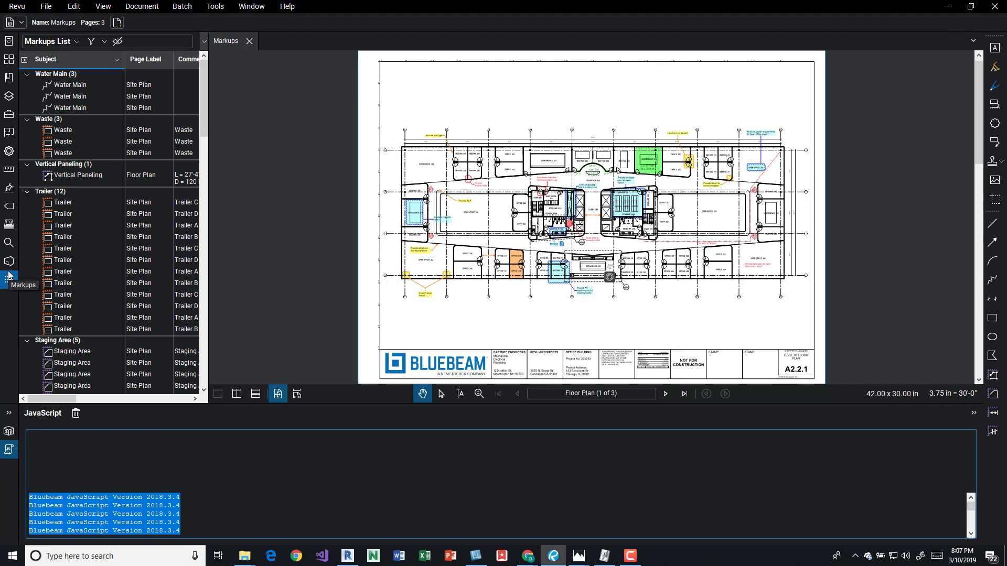
{"action": "left_click", "coordinate": [15, 298]}
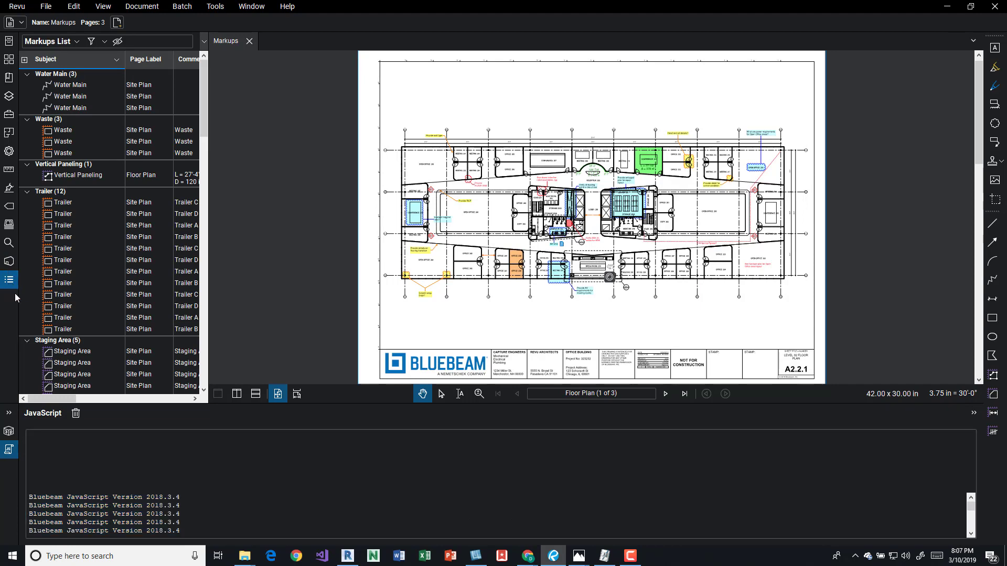
{"action": "left_click_drag", "start_coordinate": [16, 298], "coordinate": [9, 472]}
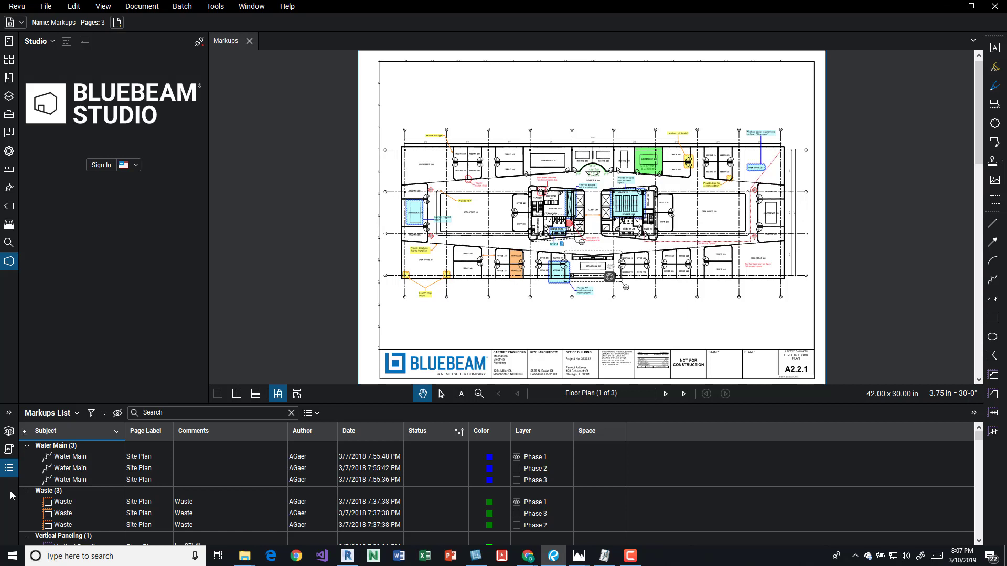
Show the Markups List panel from the panel display options, hide it, then show it again.
{"action": "right_click", "coordinate": [10, 491]}
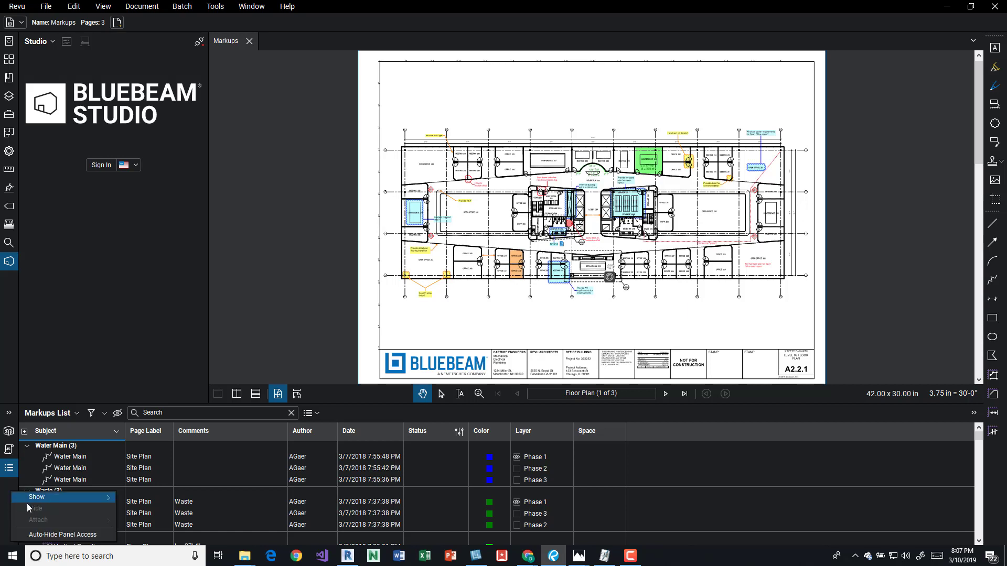
{"action": "mouse_move", "coordinate": [28, 501]}
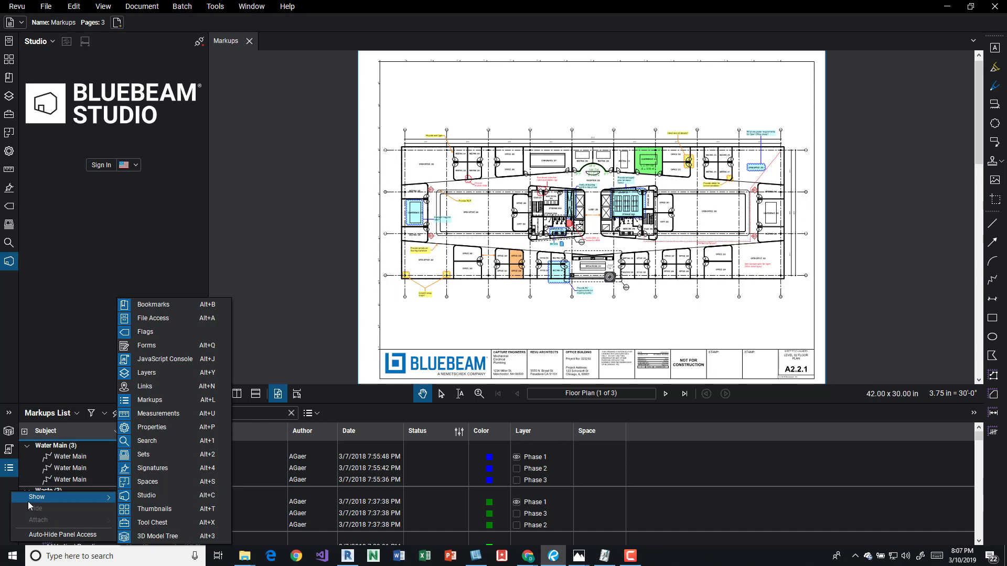
{"action": "left_click", "coordinate": [152, 401]}
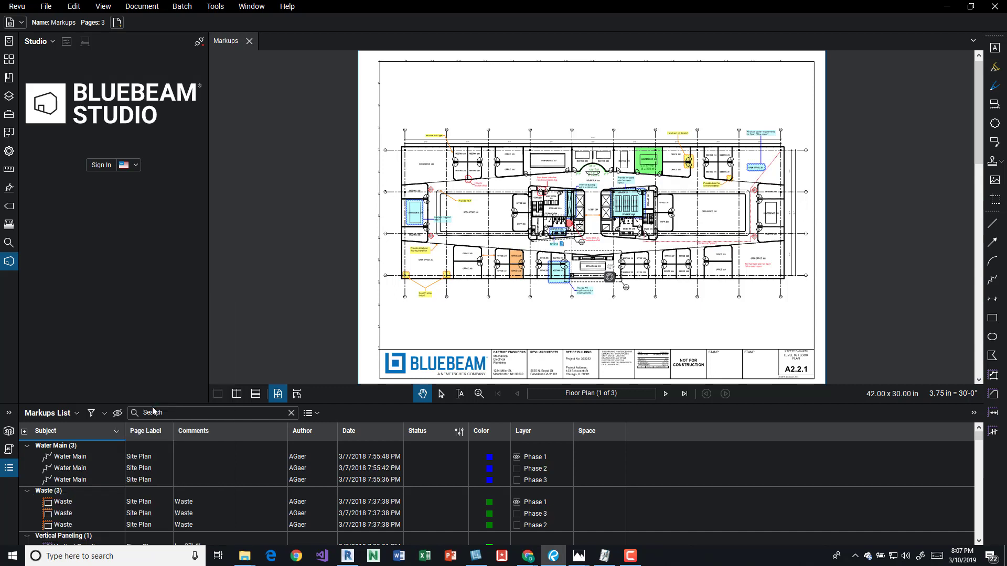
{"action": "right_click", "coordinate": [11, 470]}
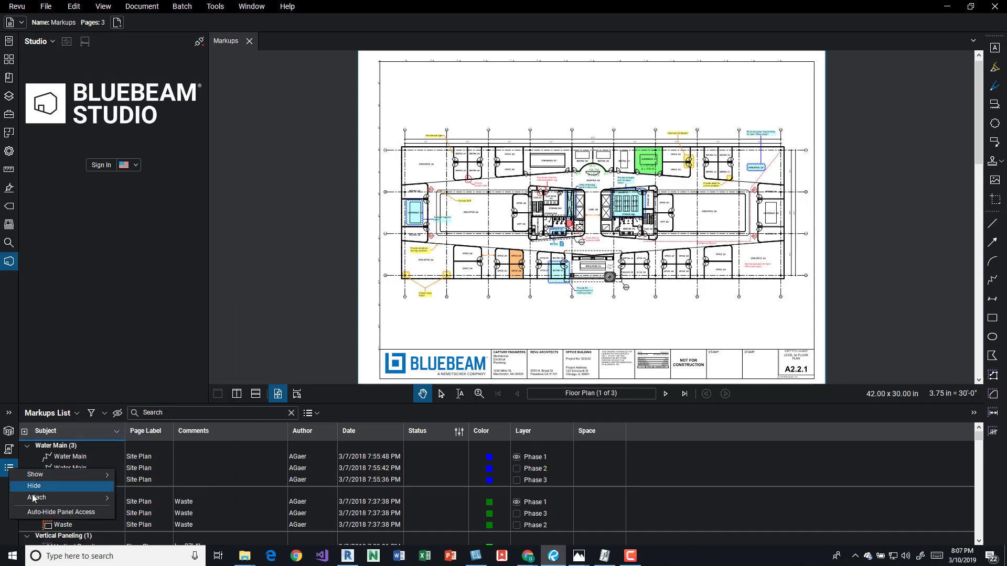
{"action": "left_click", "coordinate": [46, 491]}
{"action": "right_click", "coordinate": [7, 480]}
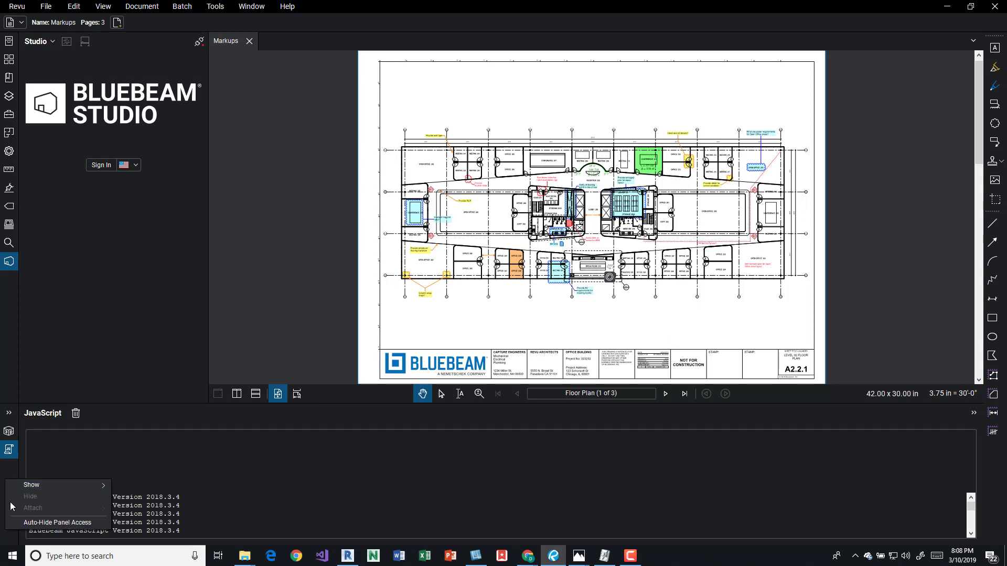
{"action": "mouse_move", "coordinate": [32, 490]}
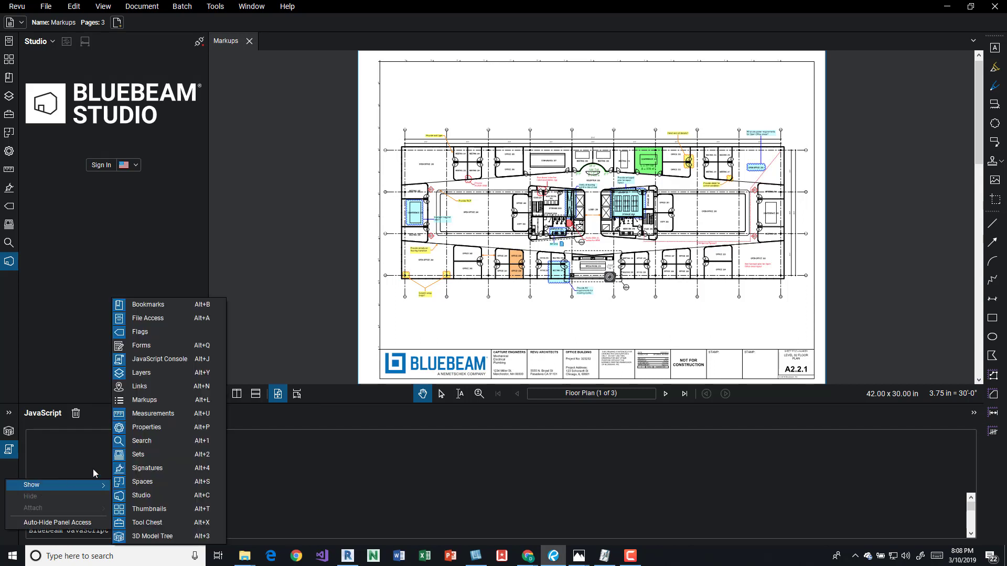
{"action": "left_click", "coordinate": [126, 401]}
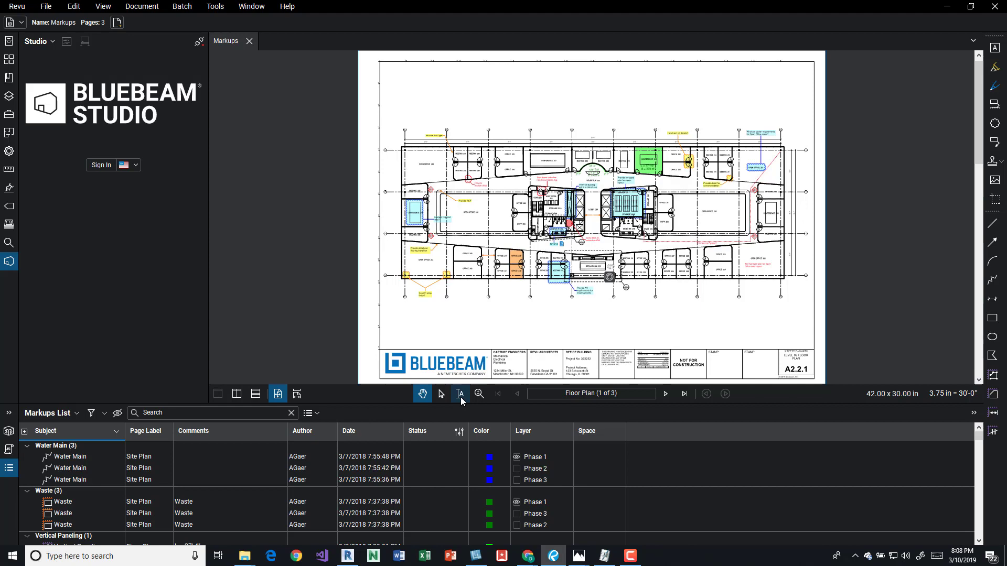
Make the Markups List panel taller and select the Water Main and three Waste markups.
{"action": "left_click_drag", "start_coordinate": [460, 401], "coordinate": [461, 347]}
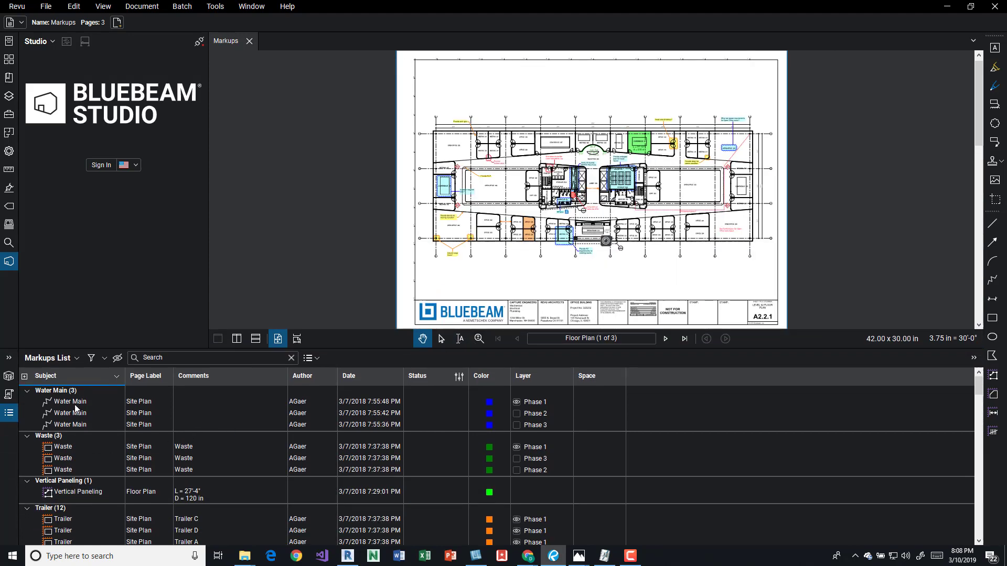
{"action": "left_click", "coordinate": [102, 406]}
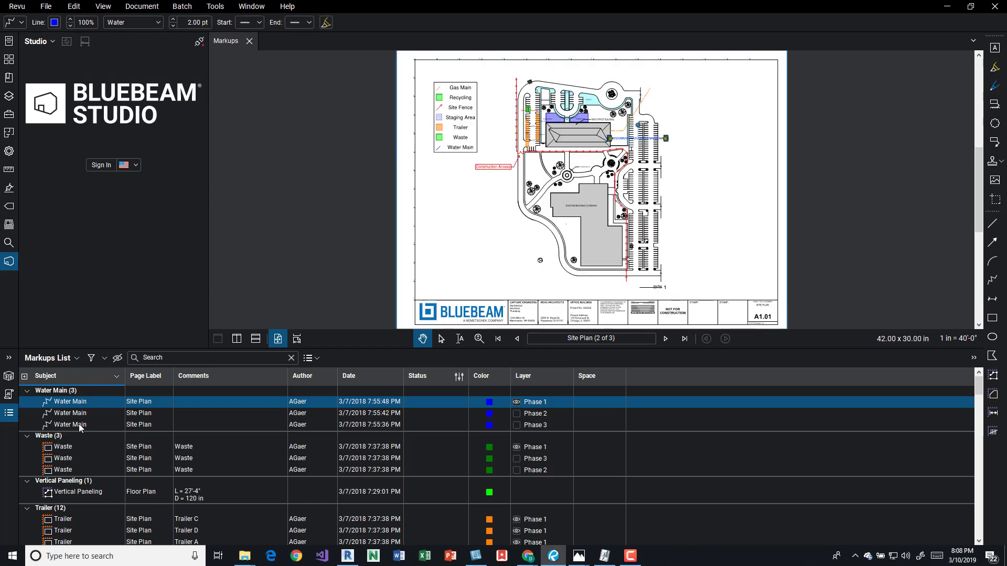
{"action": "left_click", "coordinate": [78, 424]}
{"action": "left_click", "coordinate": [74, 447]}
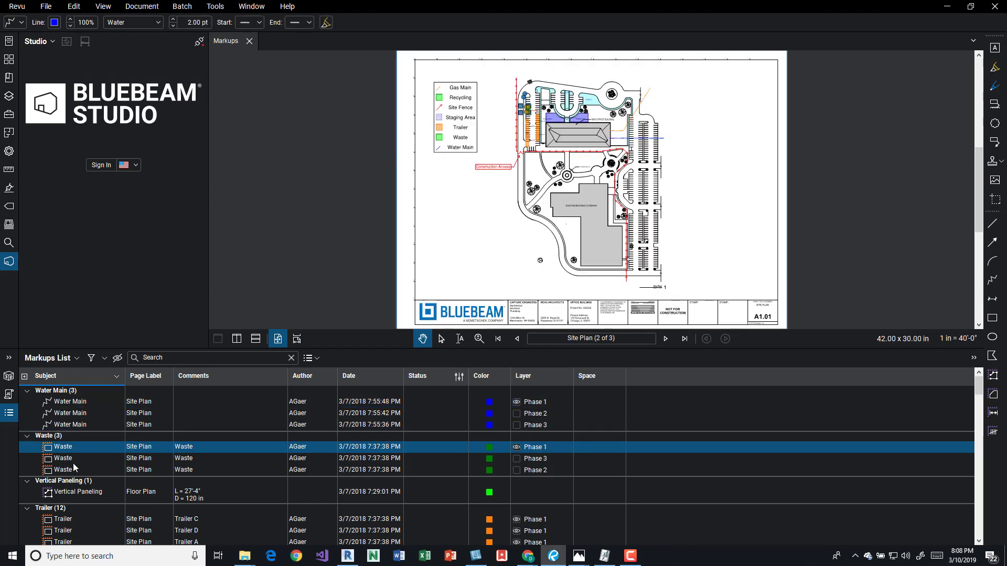
{"action": "left_click", "coordinate": [73, 461]}
{"action": "left_click", "coordinate": [68, 468]}
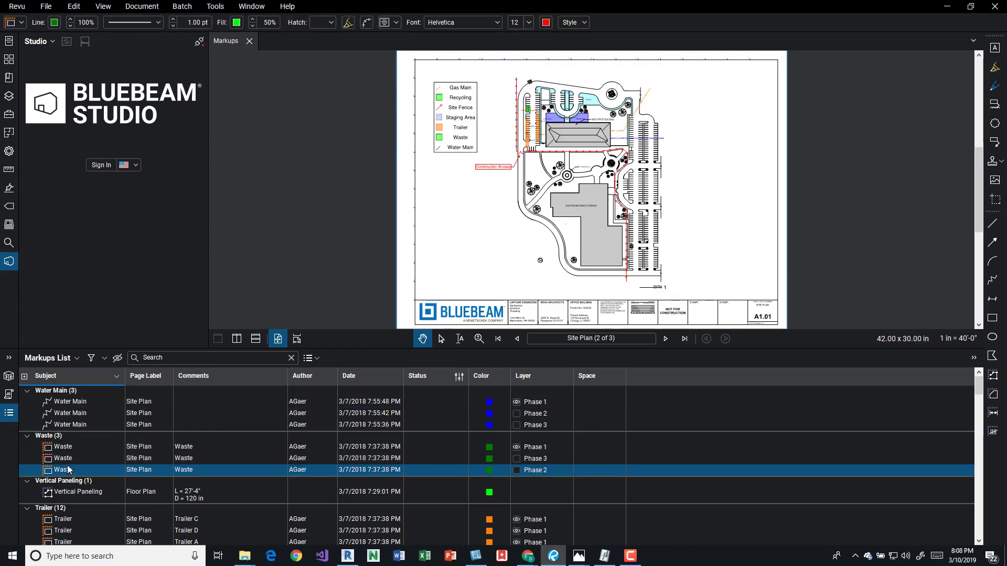
Jump to the Engineer markups about ducting and about power.
{"action": "scroll", "coordinate": [68, 469], "scroll_direction": "down", "scroll_amount": 10}
{"action": "left_click", "coordinate": [67, 465]}
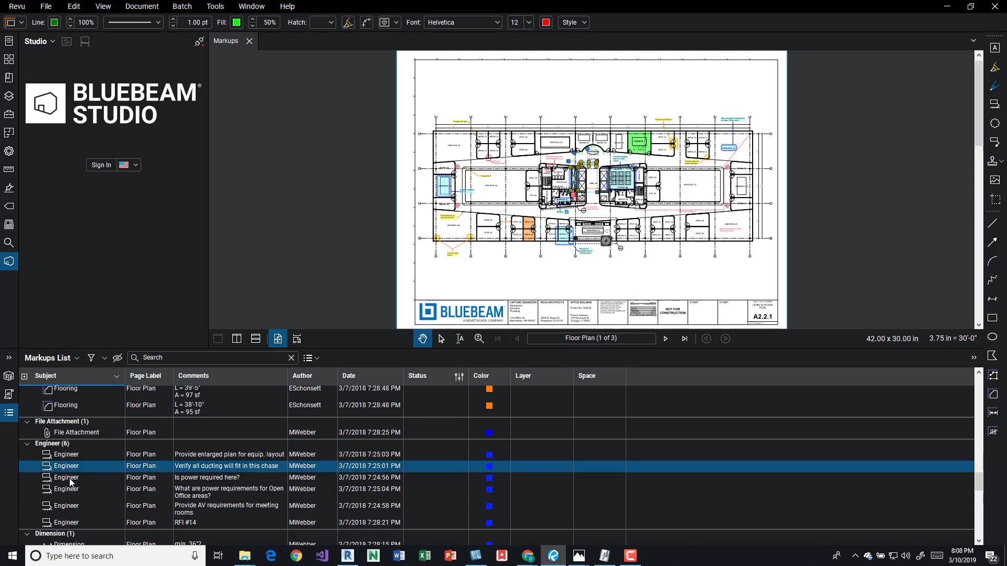
{"action": "left_click", "coordinate": [71, 478]}
{"action": "scroll", "coordinate": [104, 461], "scroll_direction": "up", "scroll_amount": 10}
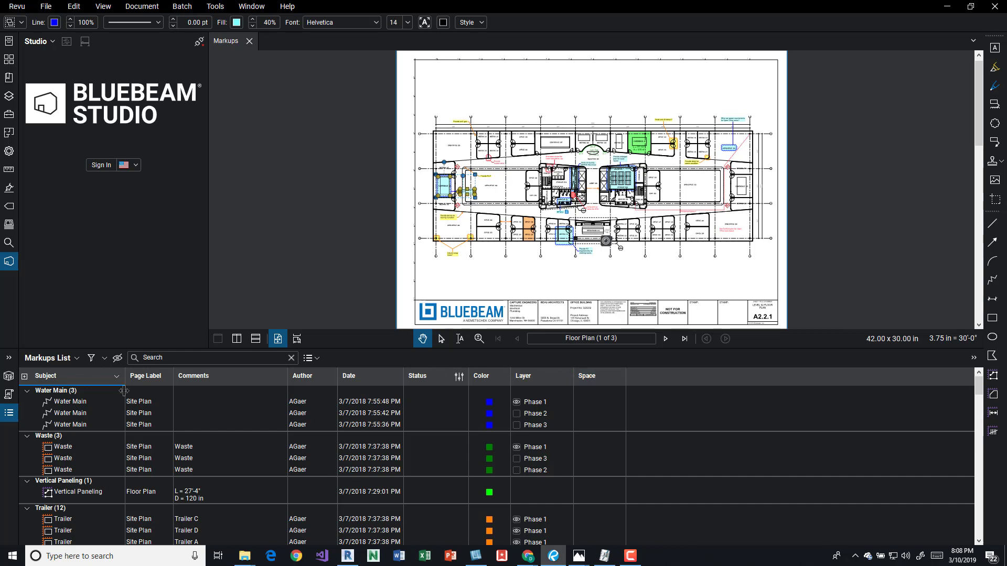
Toggle the Date and X columns off and on, then add a Length column to the Markups List.
{"action": "left_click", "coordinate": [73, 361]}
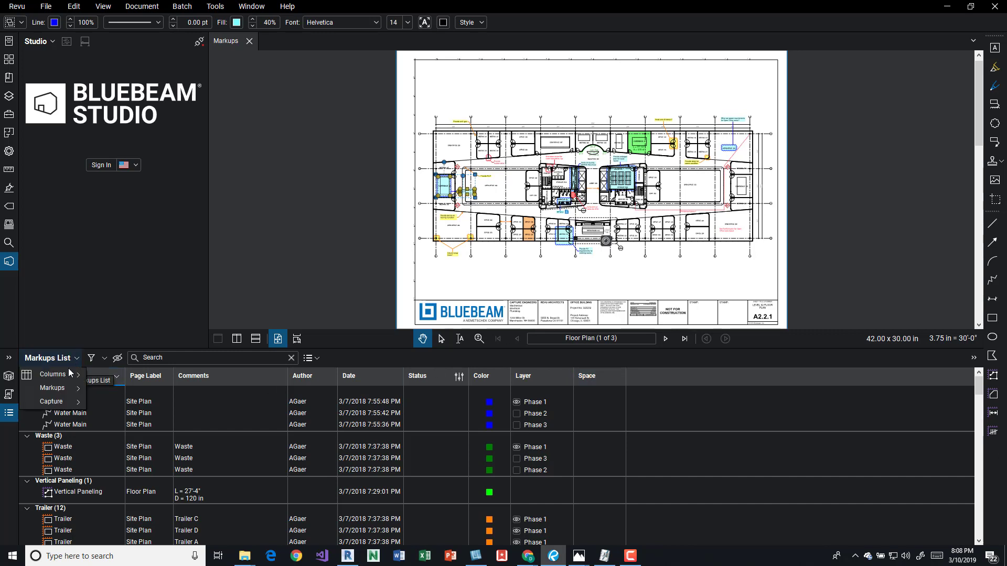
{"action": "mouse_move", "coordinate": [52, 374]}
{"action": "left_click", "coordinate": [138, 199]}
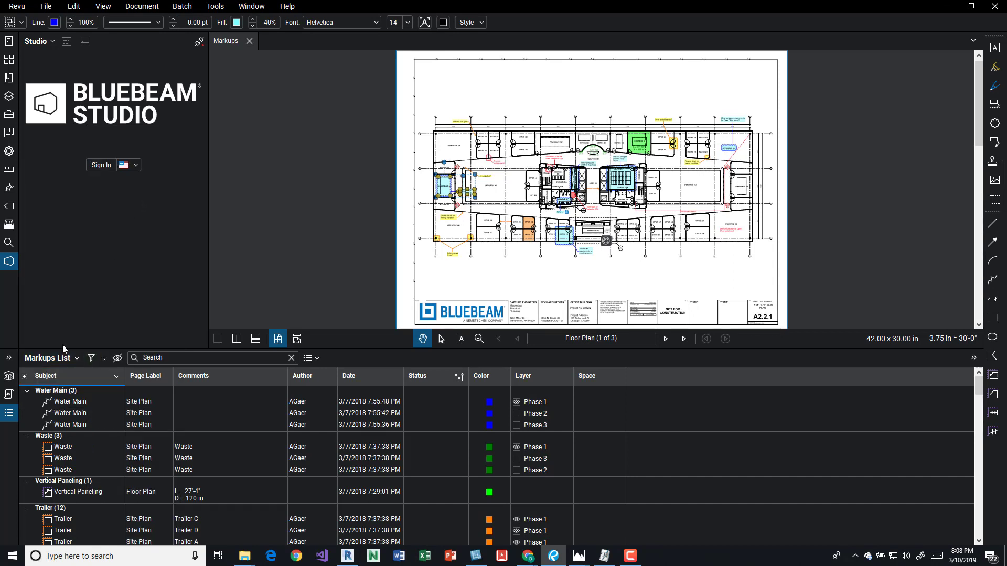
{"action": "left_click", "coordinate": [60, 358]}
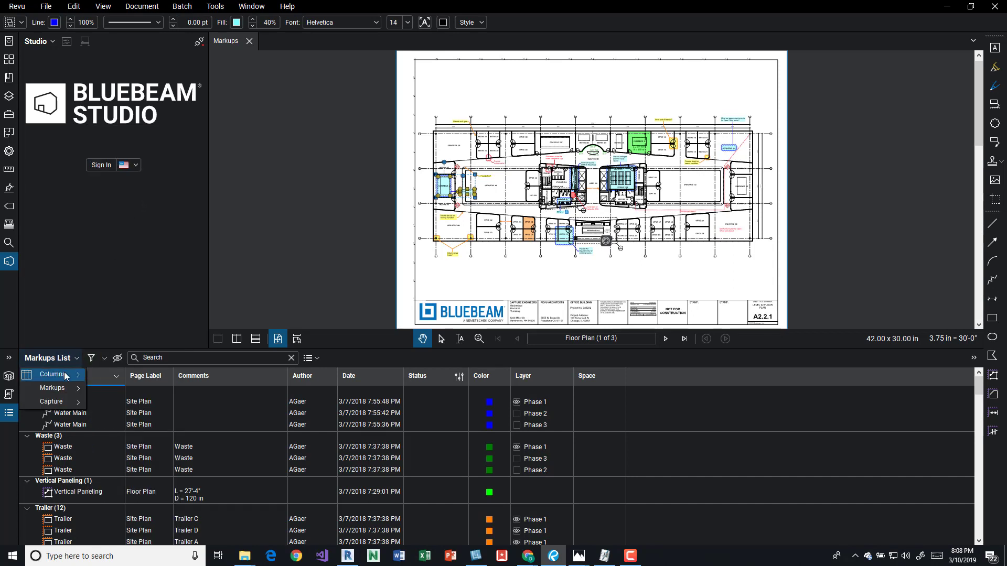
{"action": "mouse_move", "coordinate": [64, 374]}
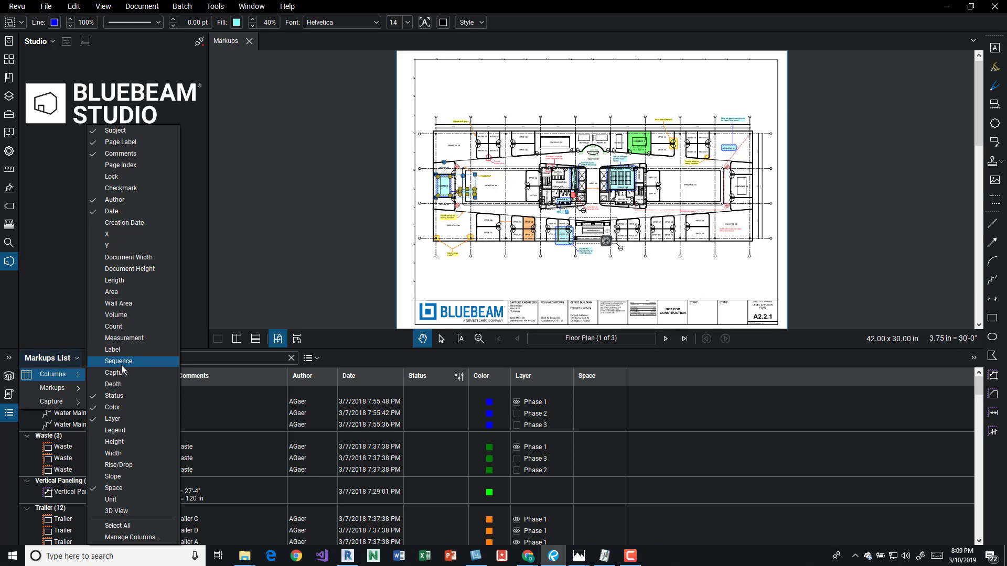
{"action": "left_click", "coordinate": [120, 213]}
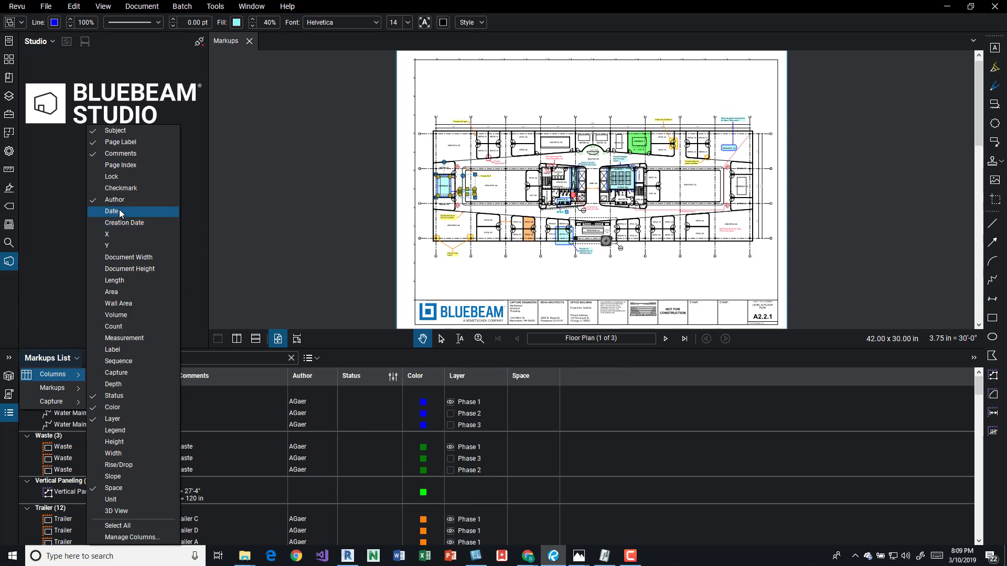
{"action": "left_click", "coordinate": [120, 212]}
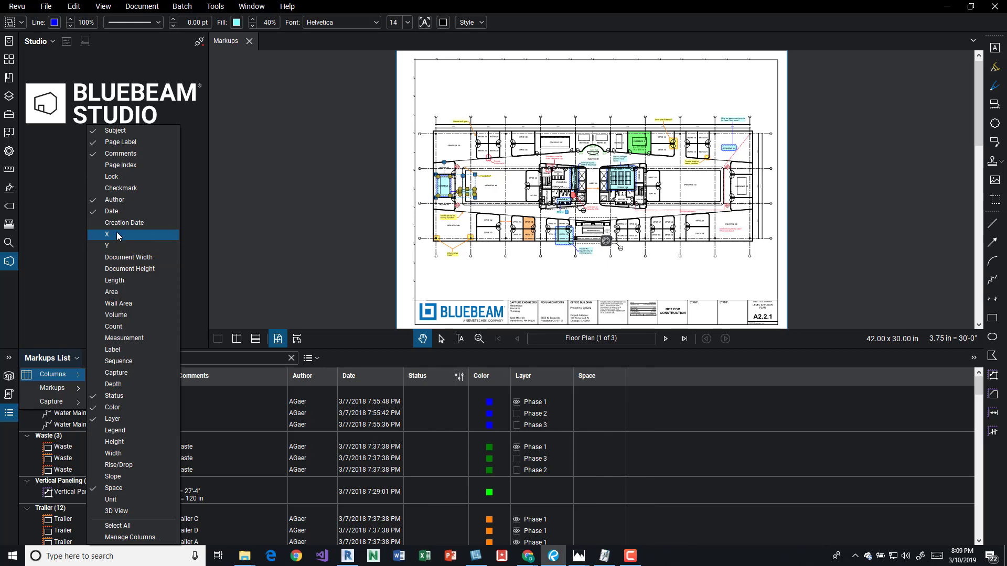
{"action": "left_click", "coordinate": [118, 235]}
{"action": "left_click", "coordinate": [117, 235]}
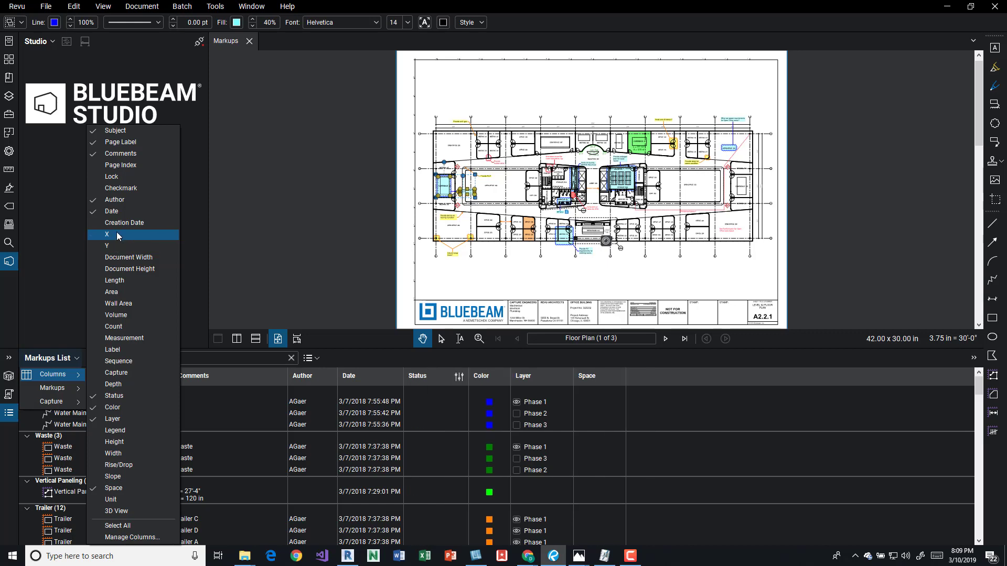
{"action": "left_click", "coordinate": [135, 285]}
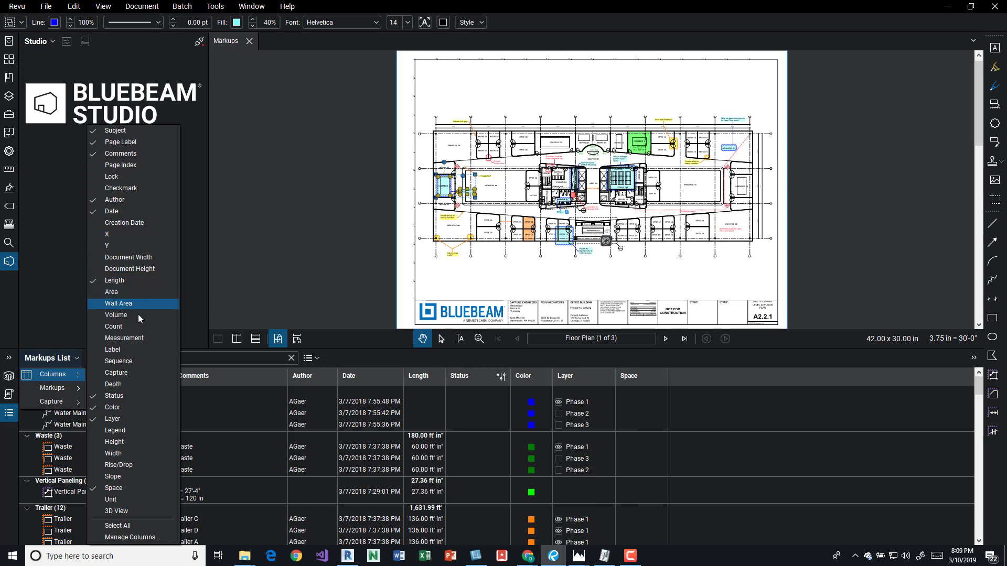
{"action": "mouse_move", "coordinate": [75, 393]}
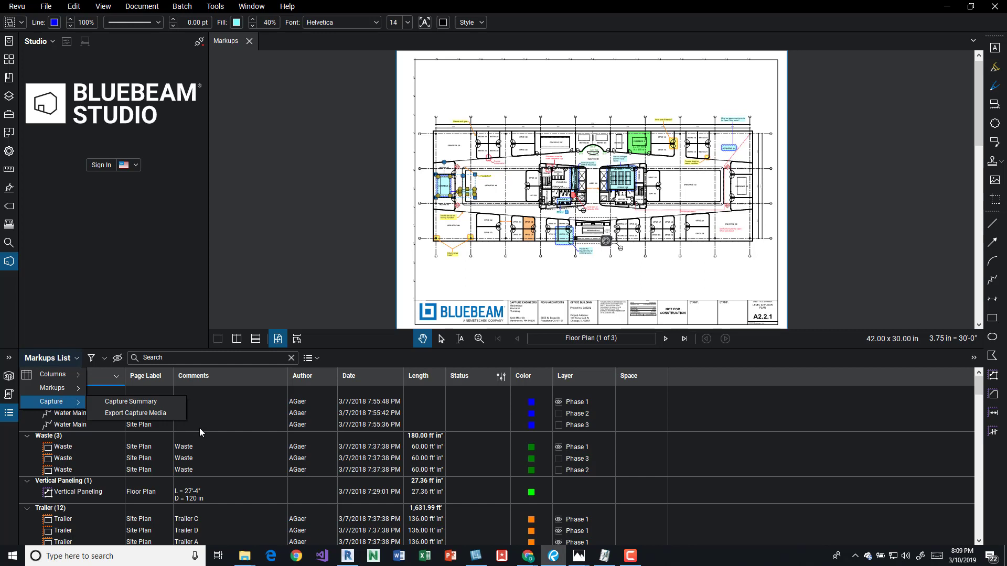
Close the Markups List options after reviewing the Export Markups and Capture Summary choices.
{"action": "left_click", "coordinate": [102, 364]}
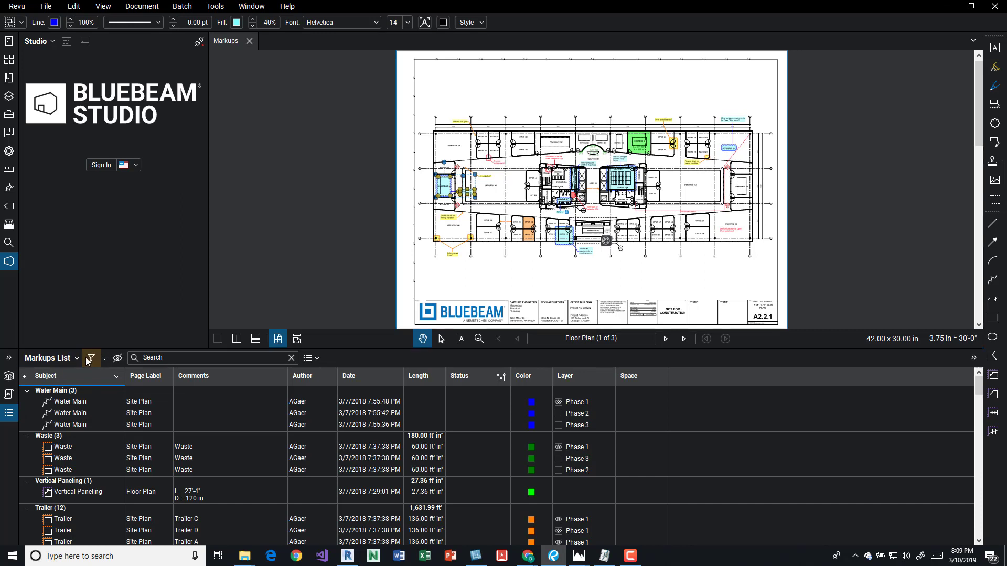
Turn on column filtering, filter the Subject column to Flooring, then show all markups again.
{"action": "left_click", "coordinate": [91, 358]}
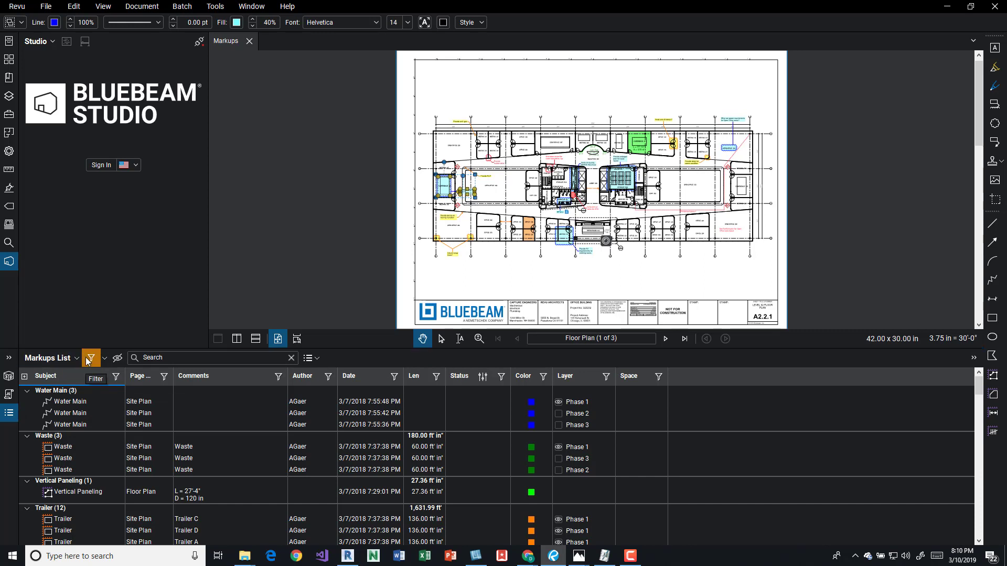
{"action": "left_click", "coordinate": [116, 377]}
{"action": "mouse_move", "coordinate": [120, 402]}
{"action": "left_mouse_down"}
{"action": "mouse_move", "coordinate": [121, 440]}
{"action": "mouse_move", "coordinate": [117, 422]}
{"action": "left_mouse_up"}
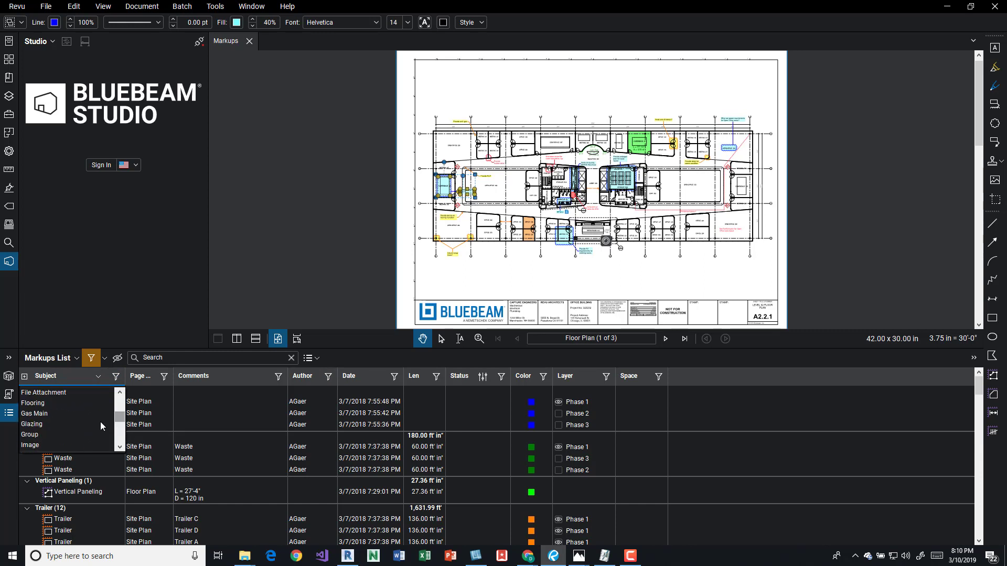
{"action": "left_click", "coordinate": [53, 405]}
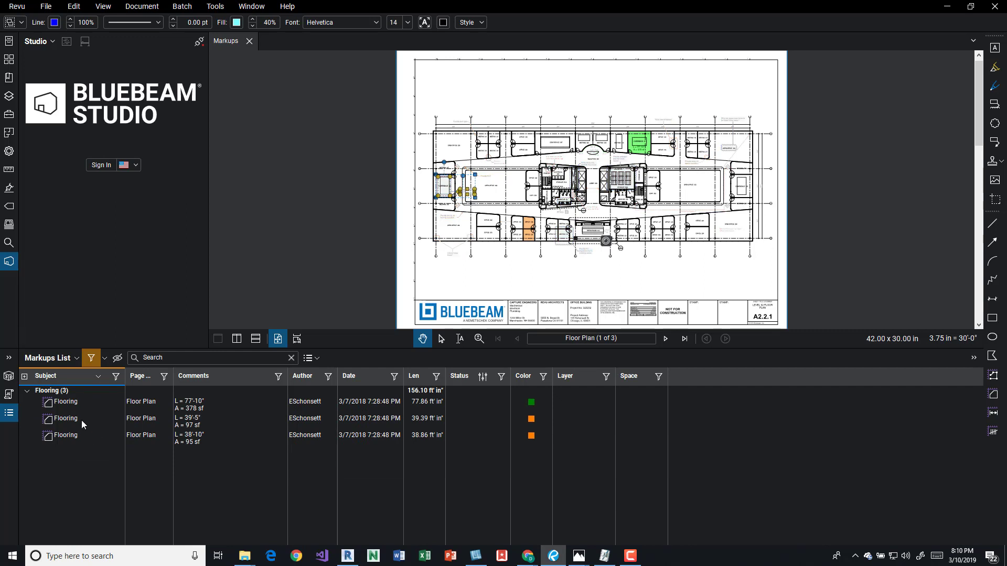
{"action": "left_click", "coordinate": [116, 376]}
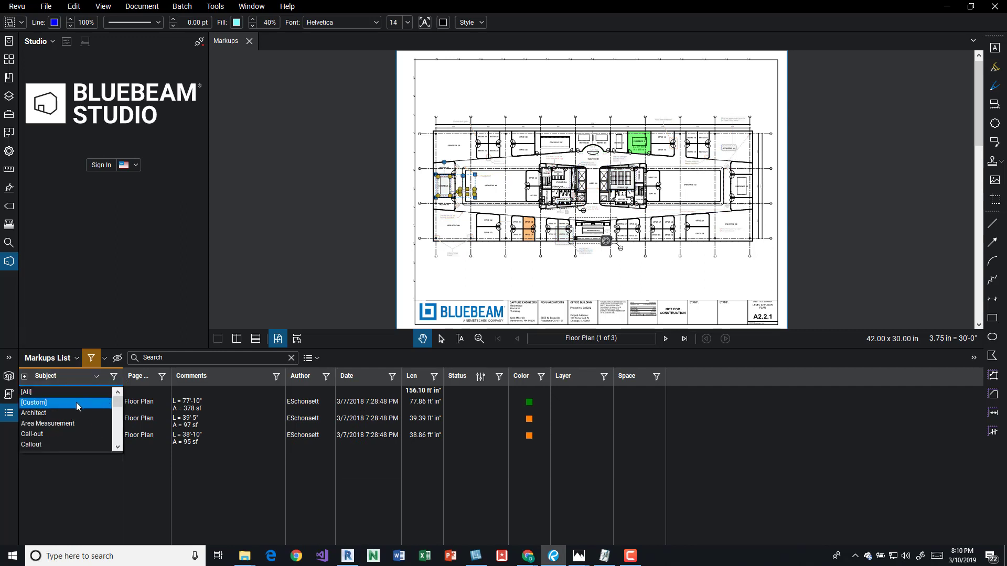
{"action": "left_click", "coordinate": [29, 392]}
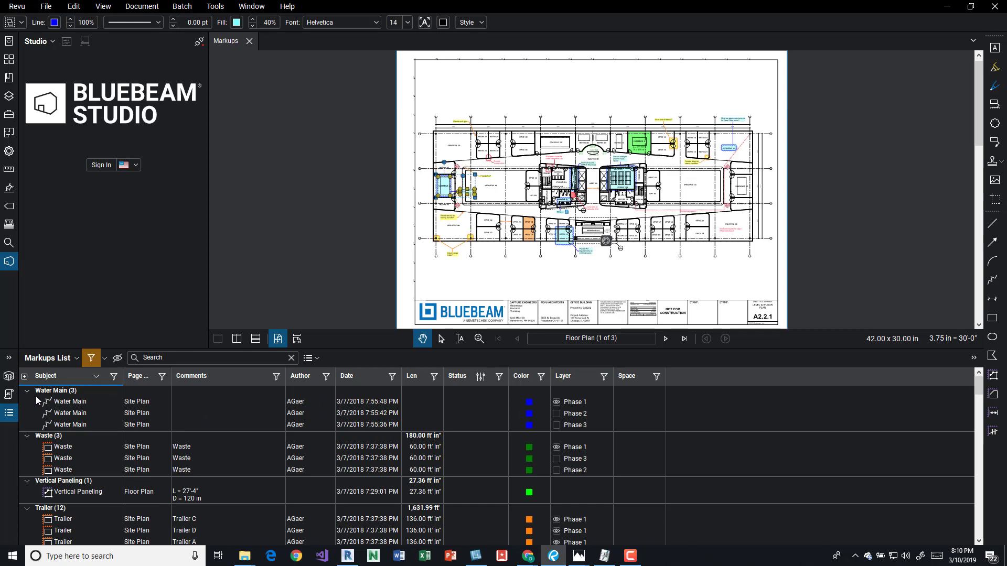
Open the Author column's filter and choose [Custom].
{"action": "left_click", "coordinate": [162, 376]}
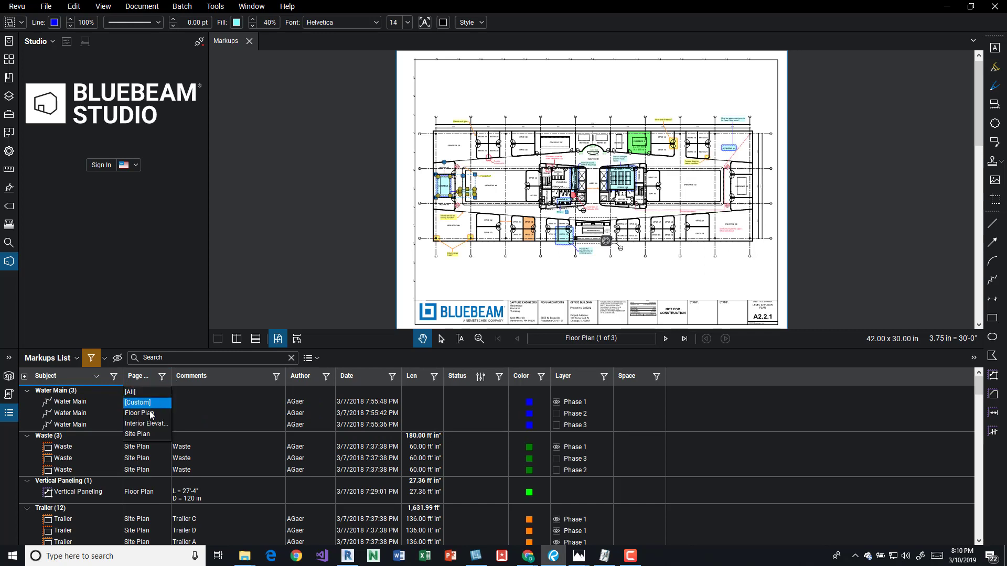
{"action": "left_click", "coordinate": [325, 377]}
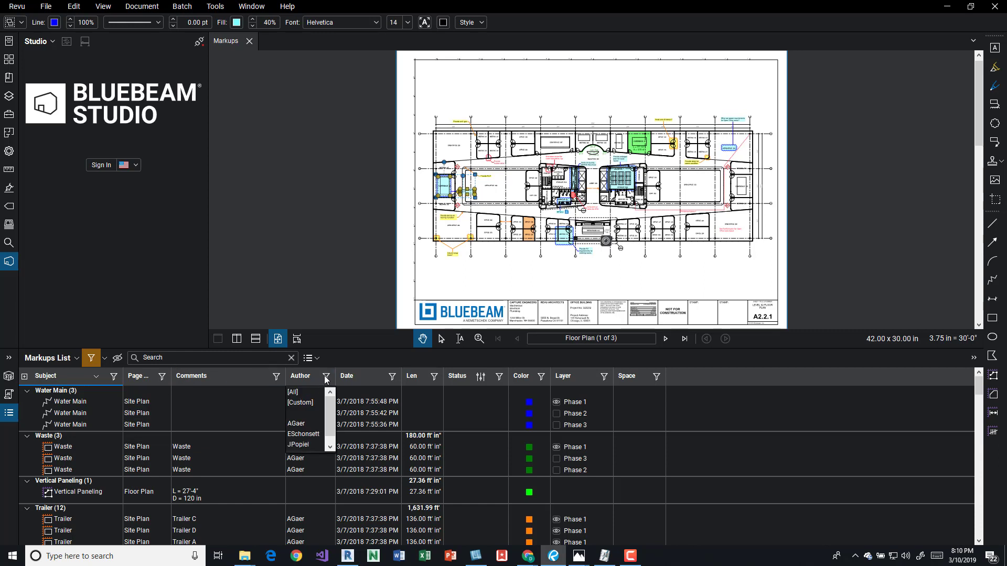
{"action": "left_click", "coordinate": [303, 404]}
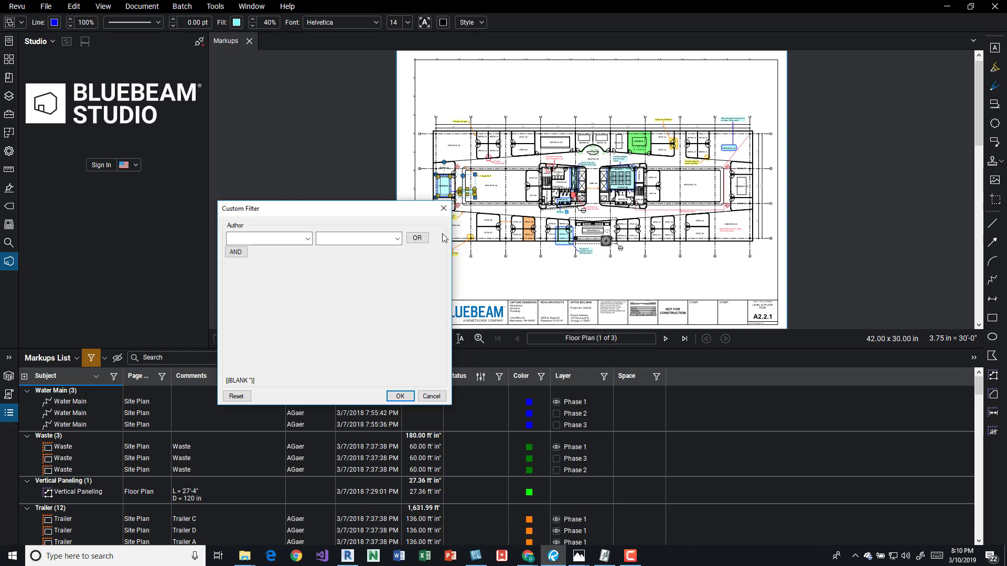
Close the Custom Filter dialog without applying it and switch off Markups List filtering.
{"action": "left_click", "coordinate": [443, 208]}
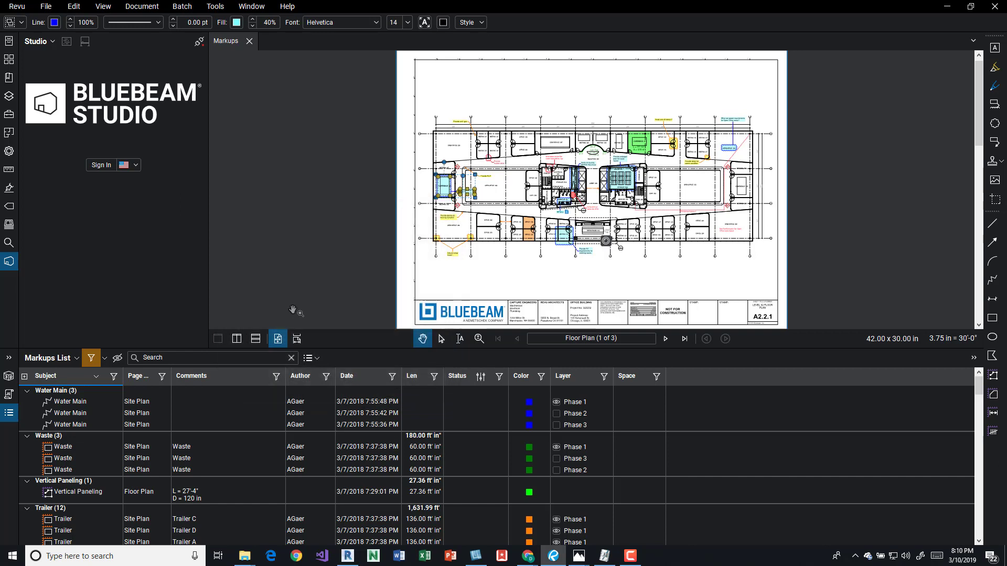
{"action": "left_click", "coordinate": [97, 359]}
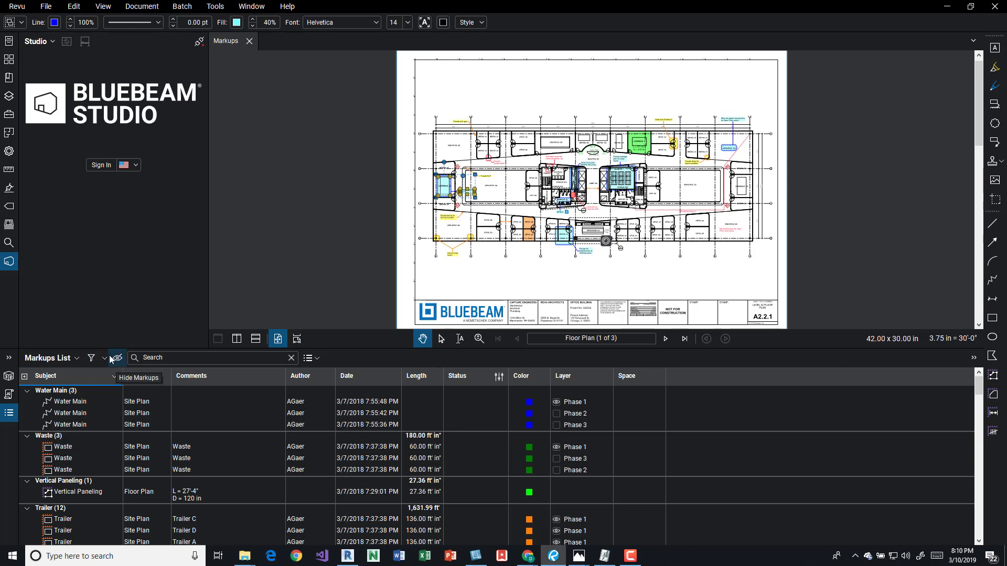
{"action": "left_click", "coordinate": [106, 359]}
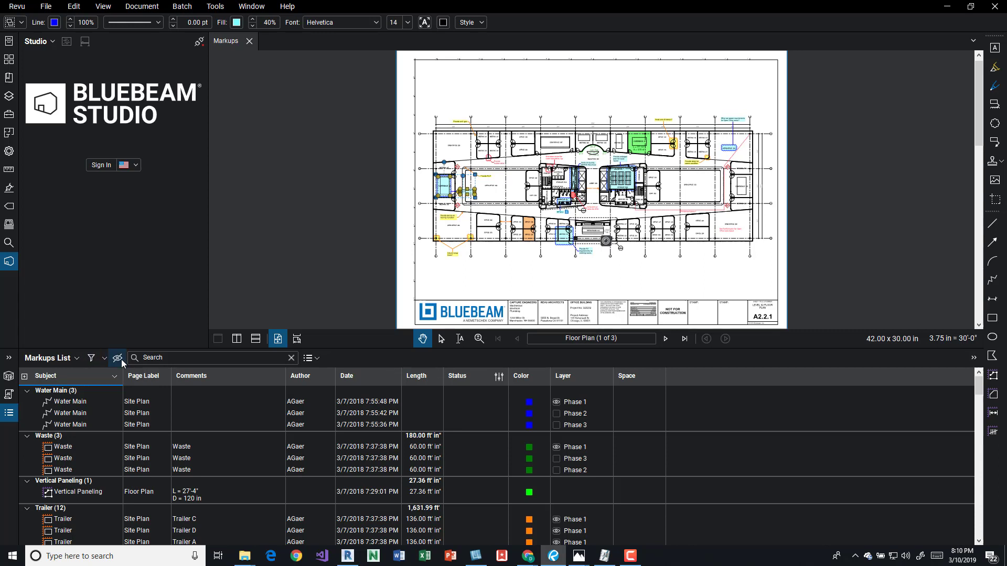
{"action": "left_click", "coordinate": [119, 359]}
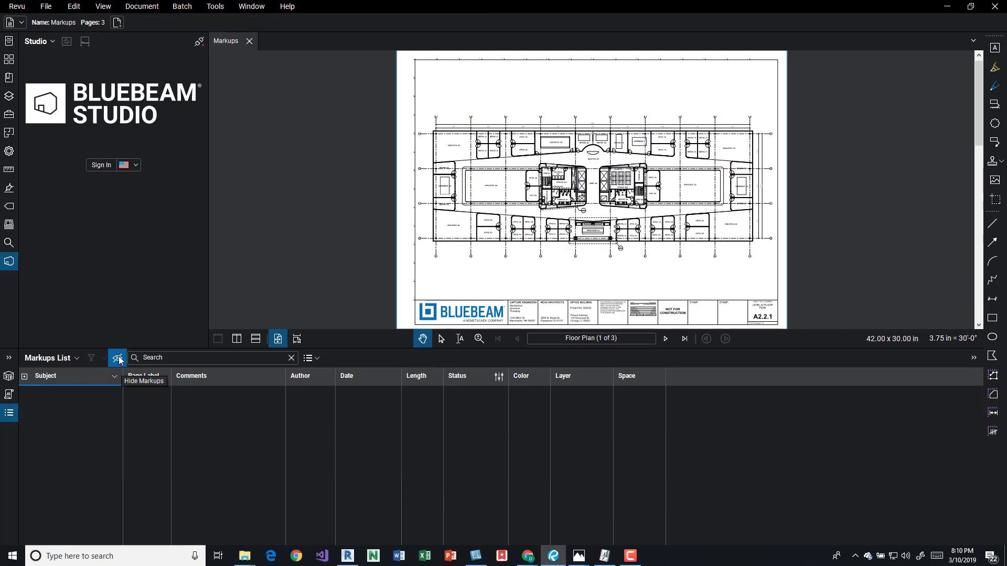
{"action": "left_click", "coordinate": [119, 359]}
{"action": "left_click", "coordinate": [70, 424]}
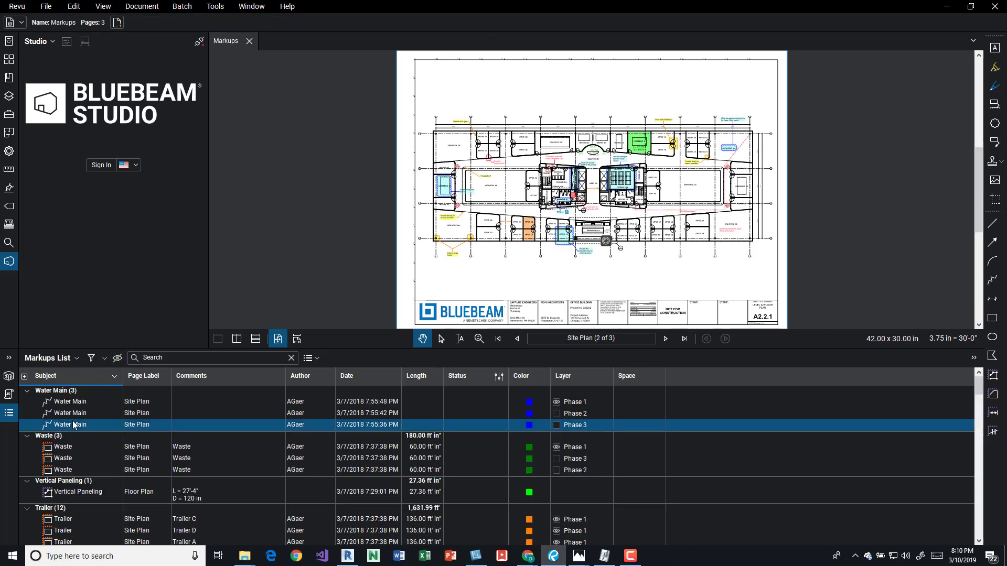
{"action": "left_click", "coordinate": [67, 406], "text": "shift"}
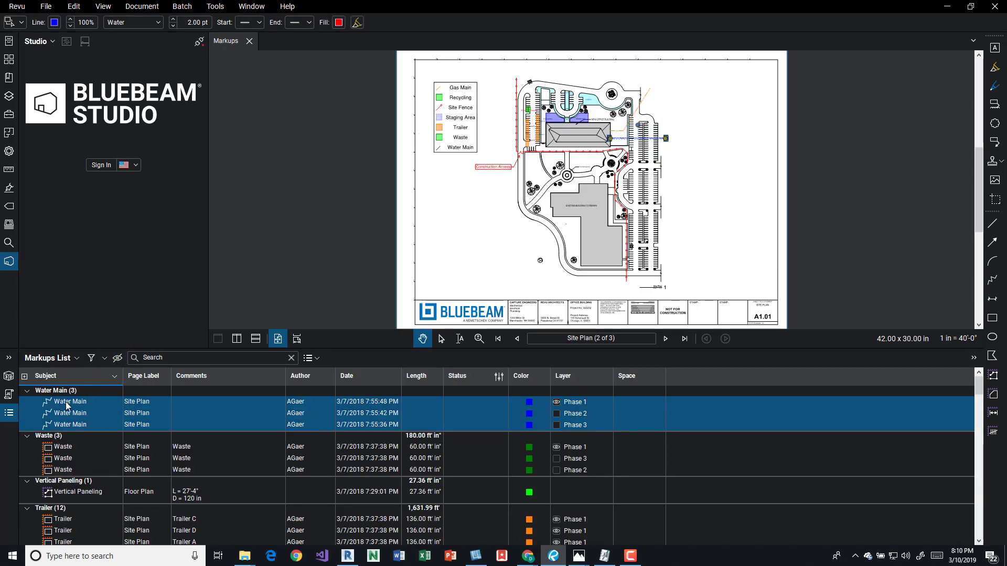
{"action": "left_click", "coordinate": [118, 358]}
{"action": "left_click", "coordinate": [119, 359]}
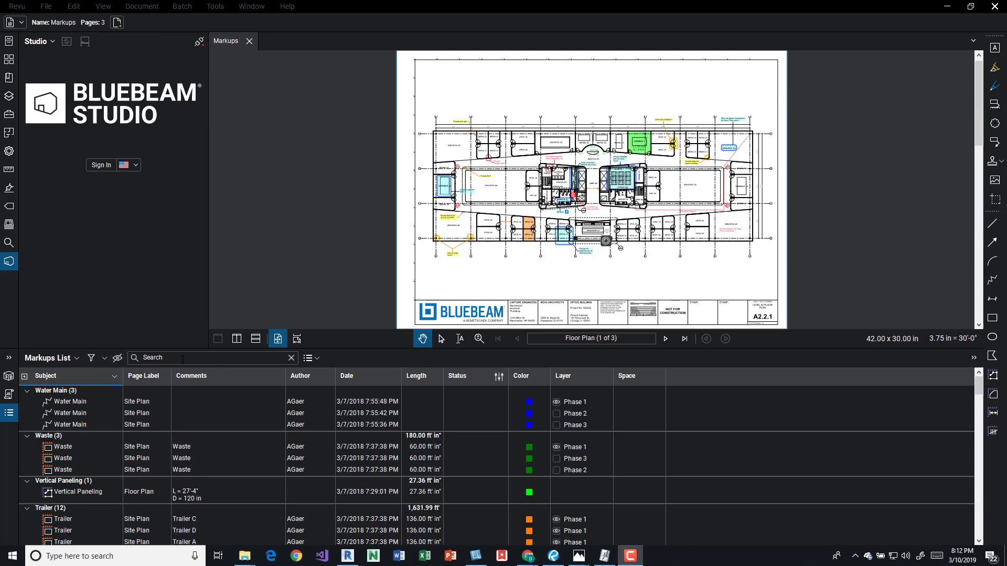
{"action": "left_click", "coordinate": [183, 359]}
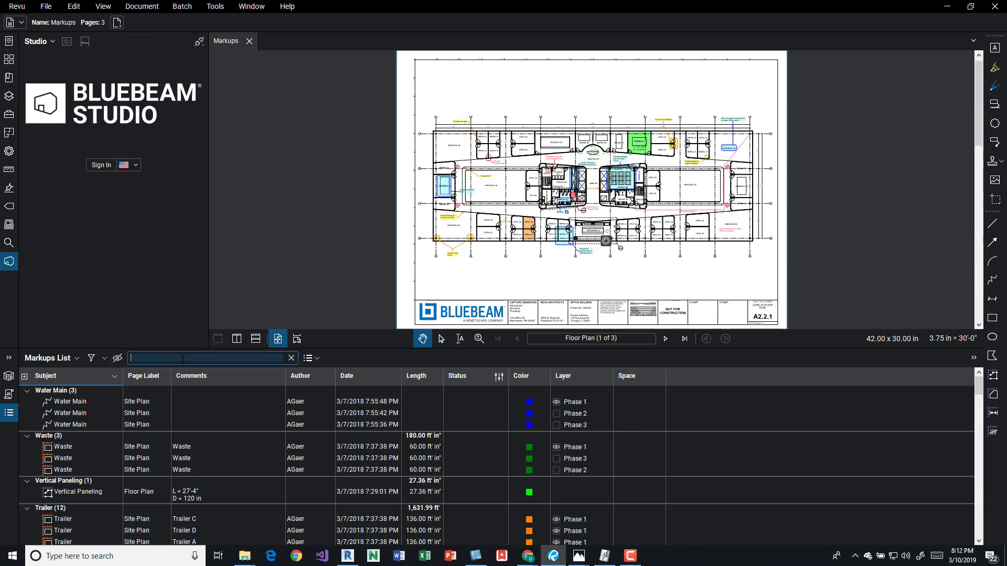
{"action": "left_click", "coordinate": [316, 359]}
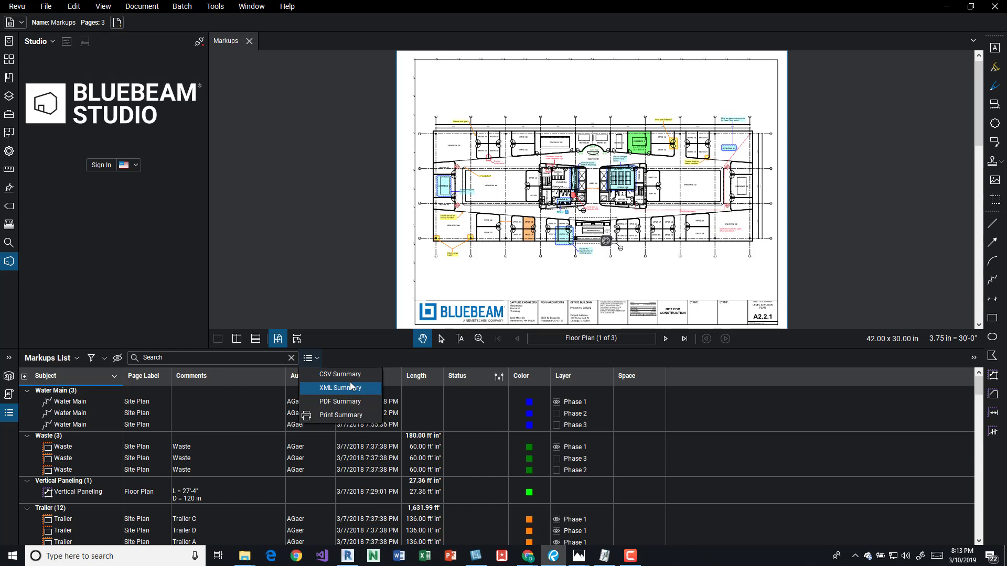
{"action": "left_click", "coordinate": [435, 357]}
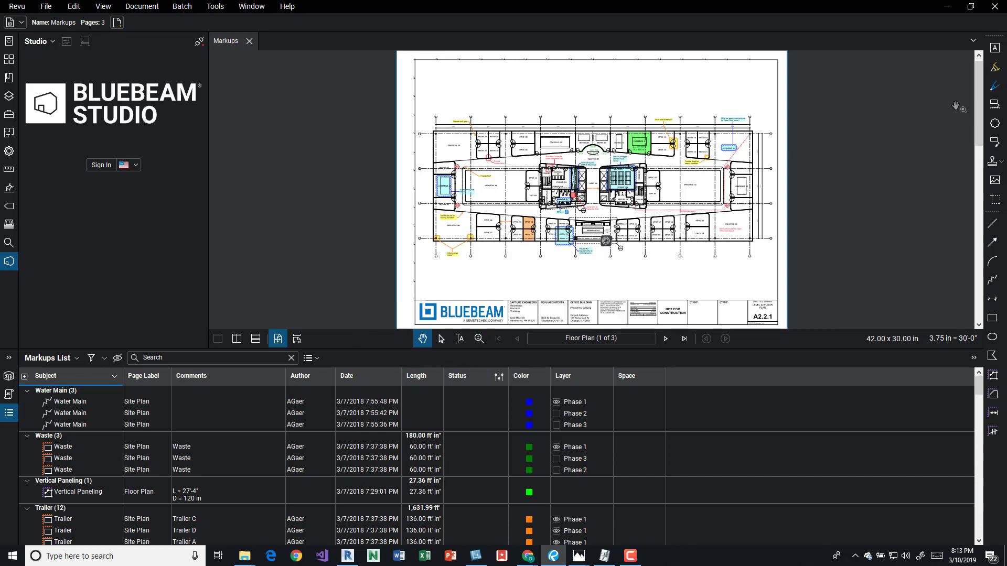
Draw a red triangular cloud above the floor plan's top edge with the Cloud tool.
{"action": "left_click", "coordinate": [995, 123]}
{"action": "scroll", "coordinate": [573, 96], "scroll_direction": "up", "scroll_amount": 6}
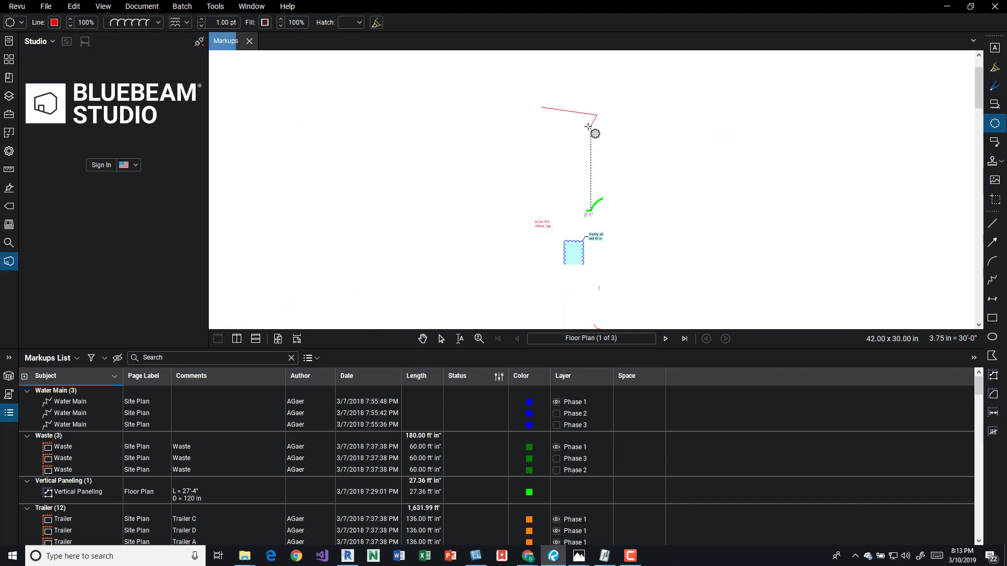
{"action": "left_click", "coordinate": [543, 107]}
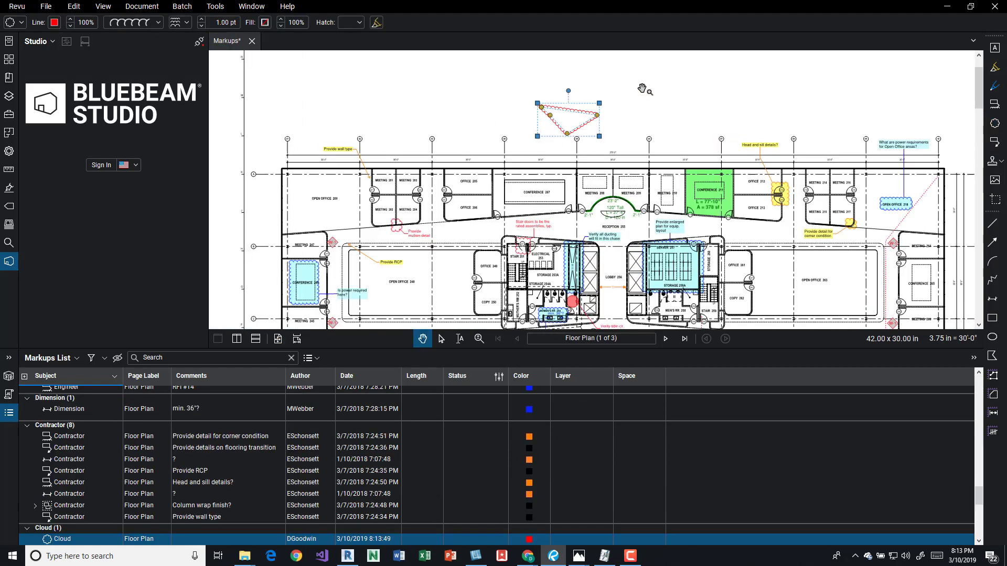
{"action": "scroll", "coordinate": [260, 455], "scroll_direction": "up", "scroll_amount": 2}
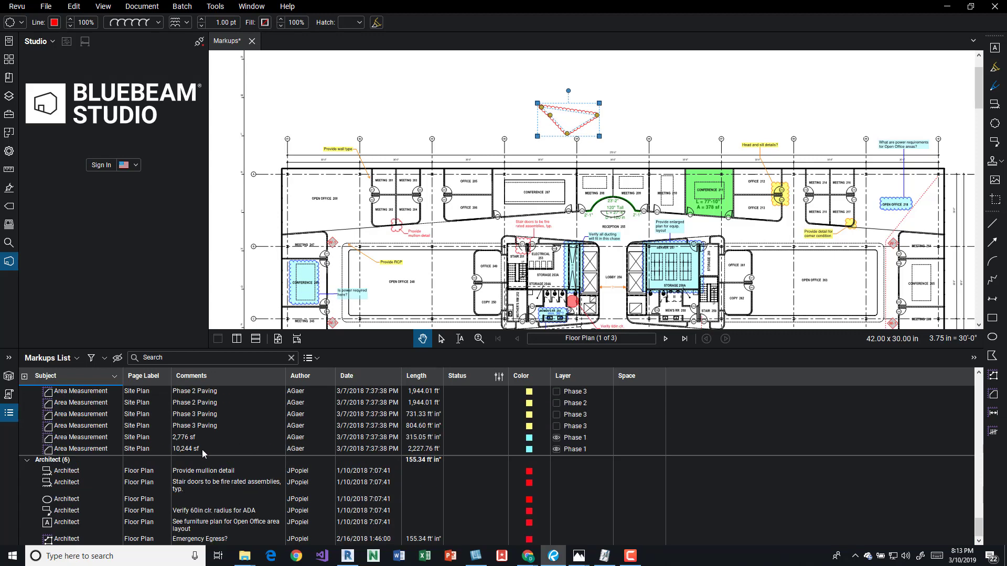
{"action": "scroll", "coordinate": [78, 451], "scroll_direction": "down", "scroll_amount": 3}
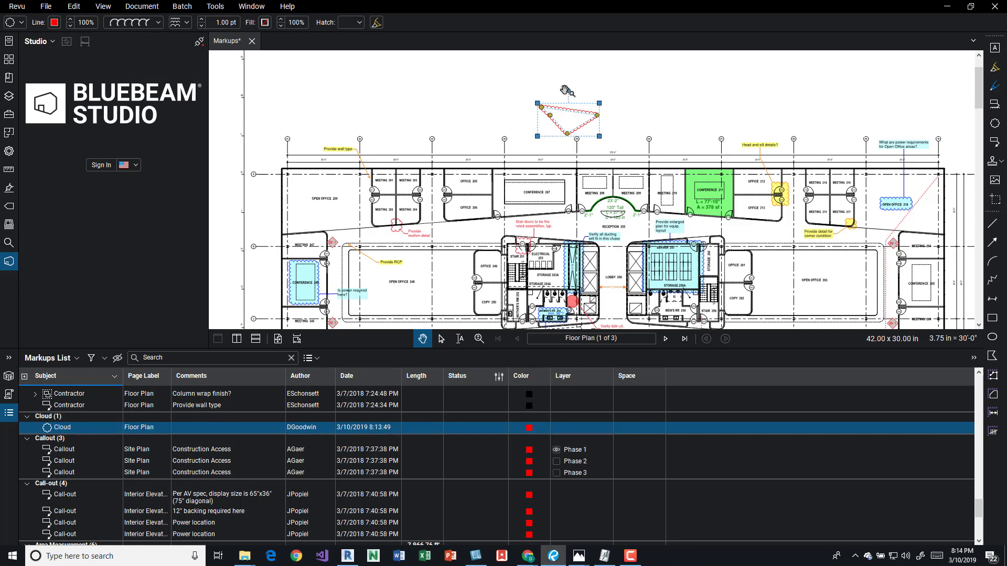
{"action": "left_click", "coordinate": [20, 24]}
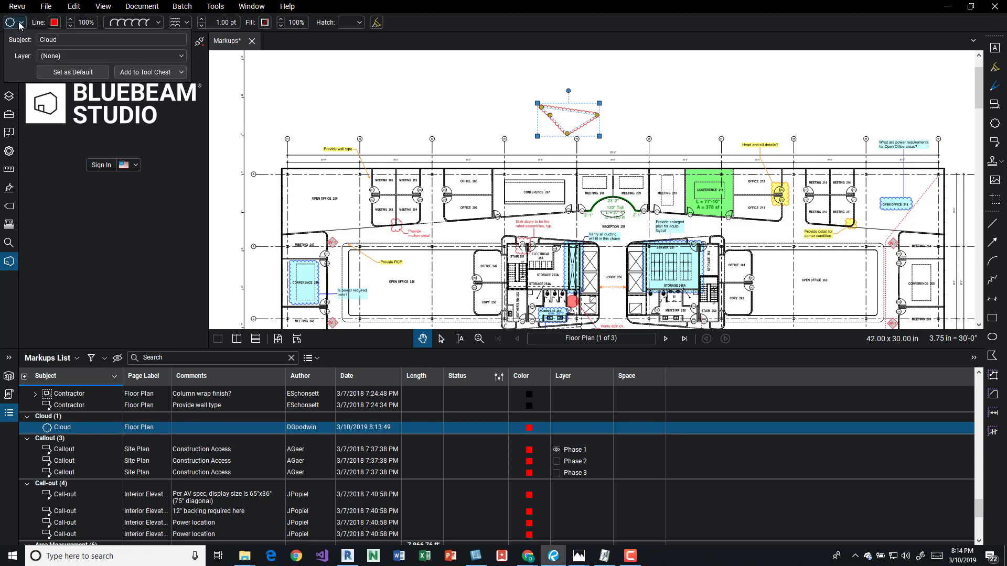
{"action": "left_click", "coordinate": [73, 56]}
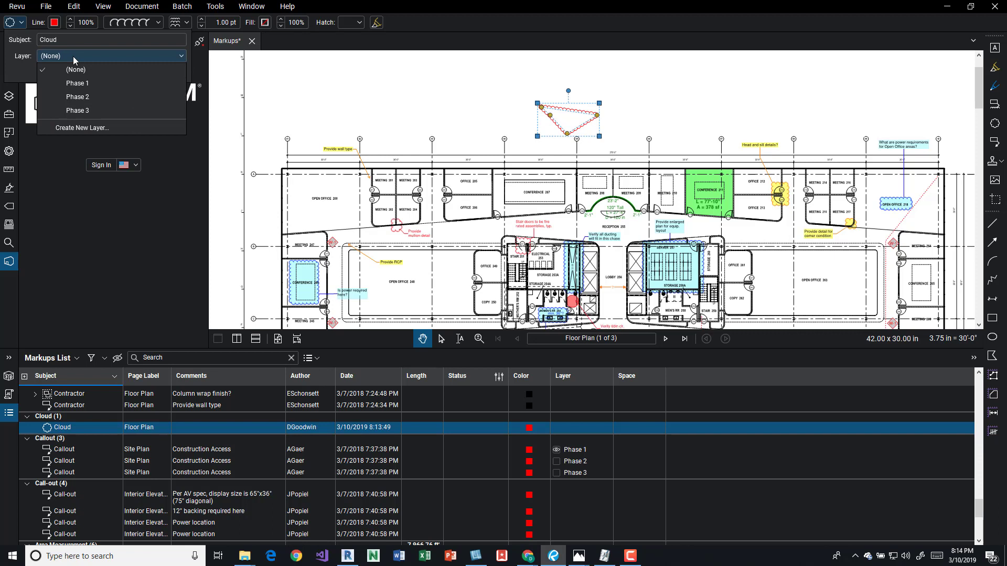
{"action": "left_click", "coordinate": [73, 56]}
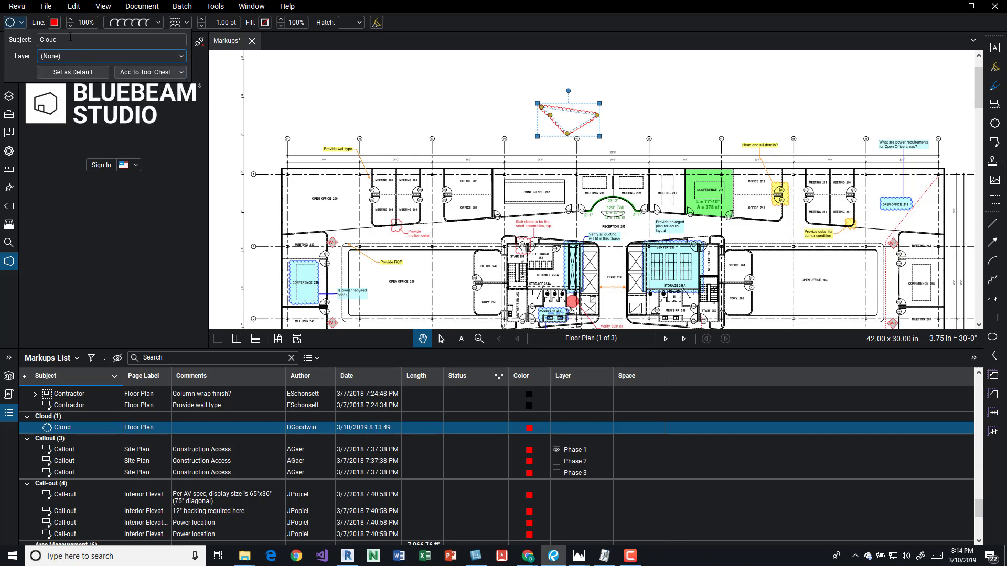
{"action": "left_click_drag", "start_coordinate": [56, 40], "coordinate": [22, 42]}
{"action": "left_click", "coordinate": [548, 93]}
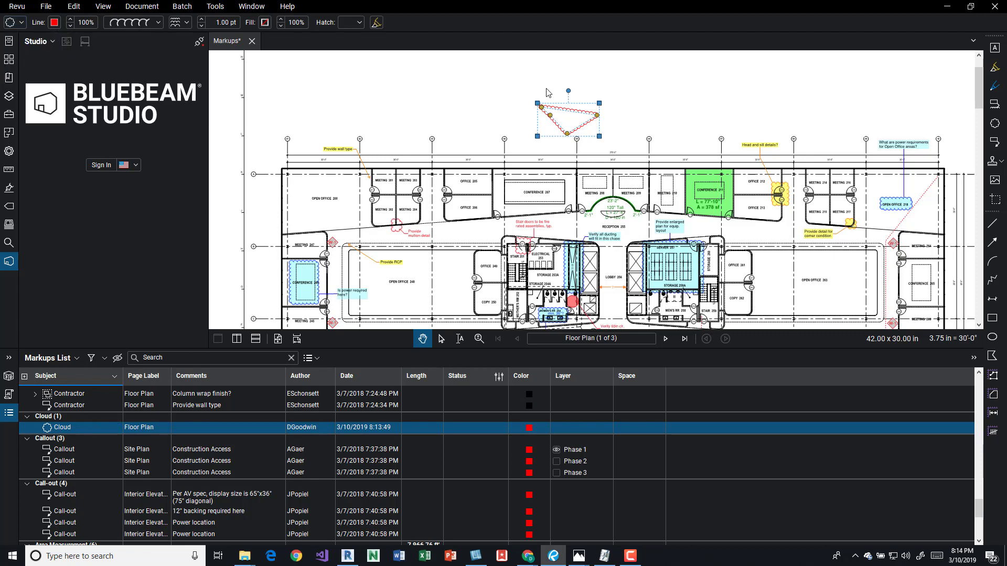
{"action": "left_click", "coordinate": [548, 93]}
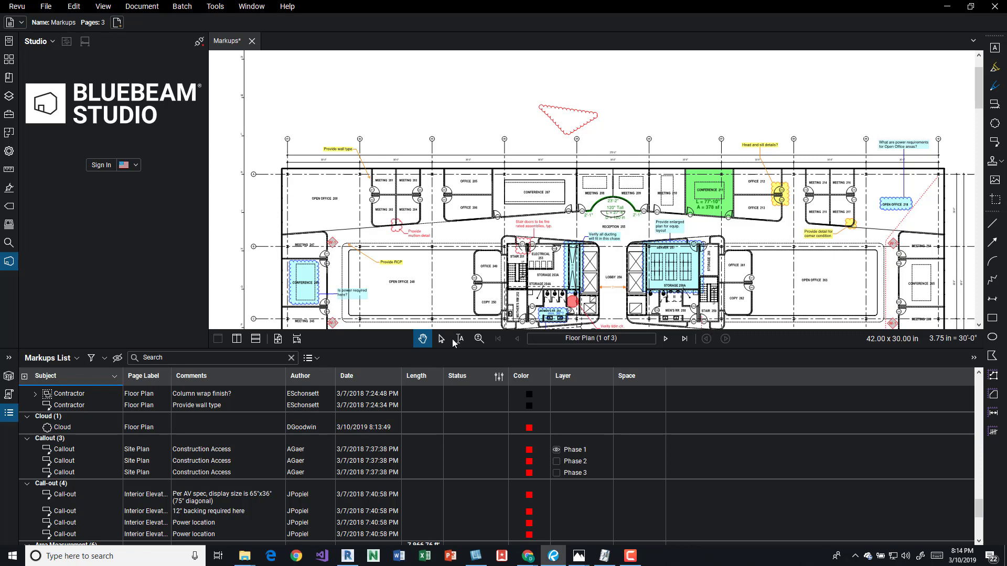